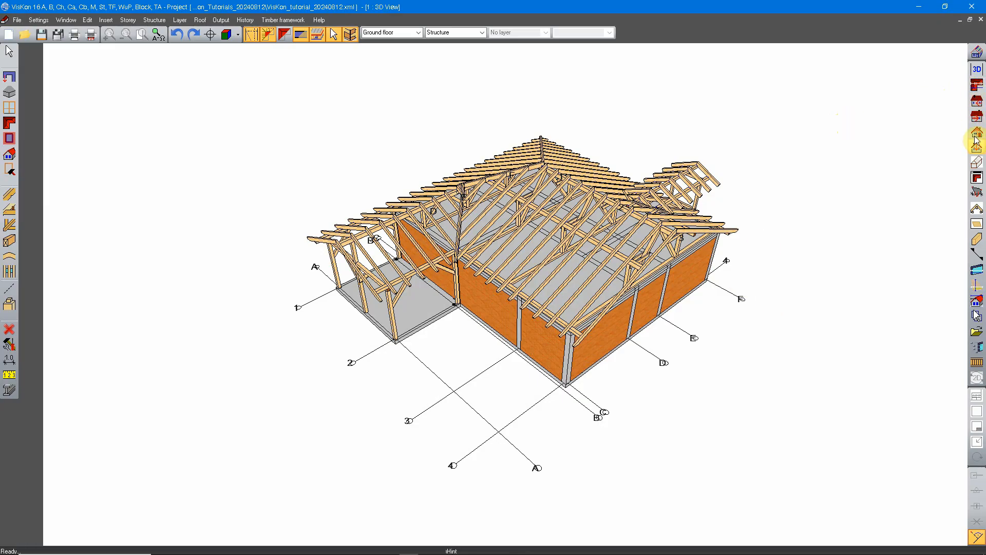
Step: Start a new 2D top view of the house and name its view type Top TEST
middle_click_drag(722, 205, 719, 246)
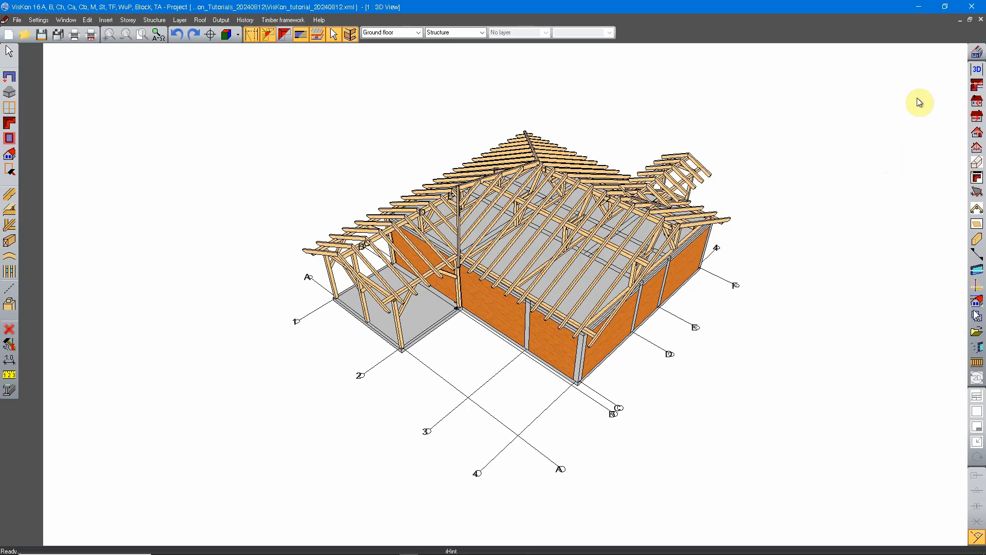
left_click(975, 88)
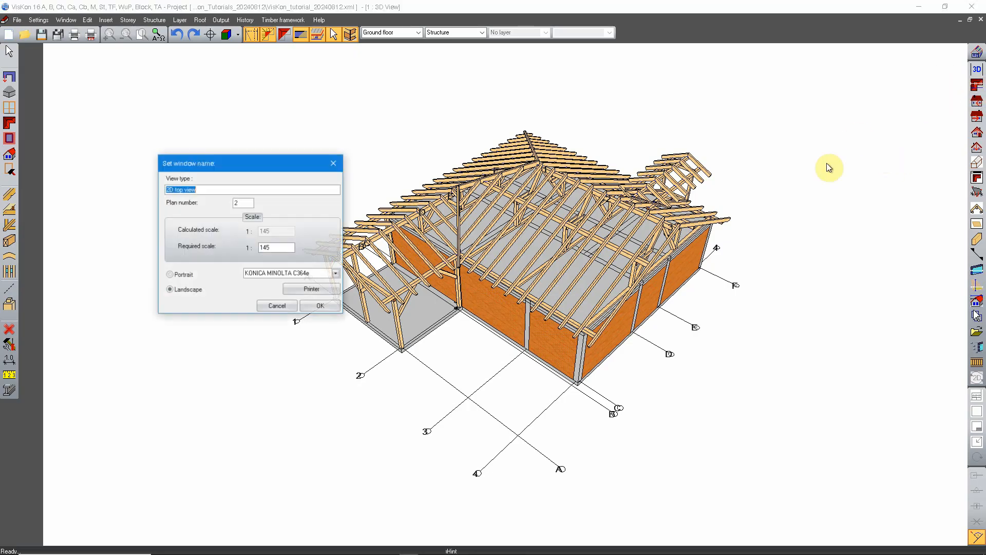
left_click_drag(250, 167, 430, 192)
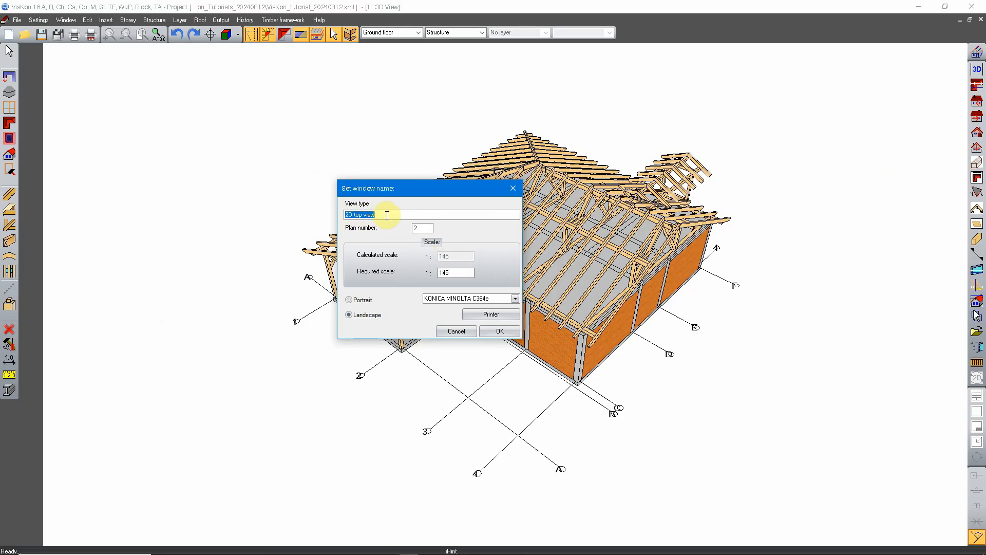
type("Top TEST")
double_click(430, 227)
double_click(456, 273)
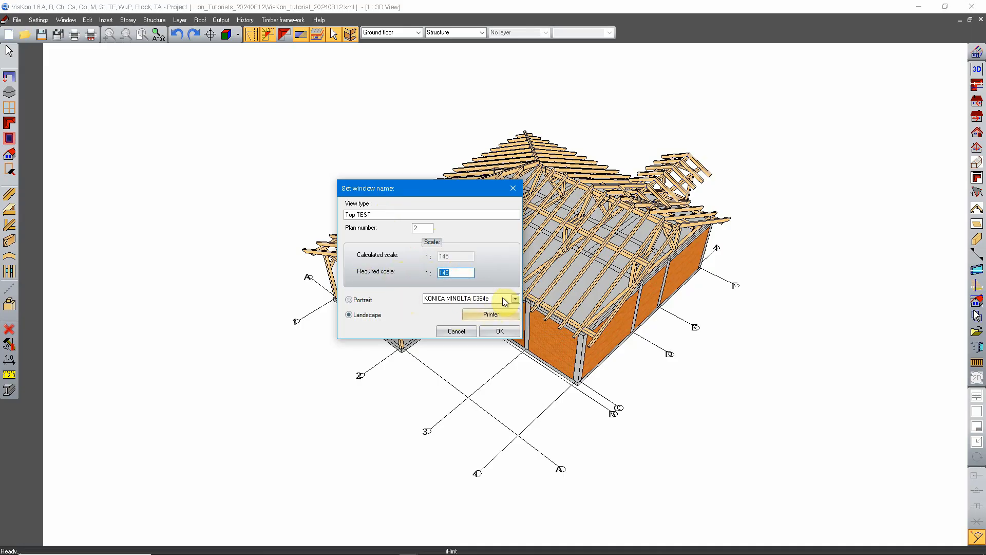
Step: Set the paper size of the Top TEST view to A2 in its page setup
left_click(495, 316)
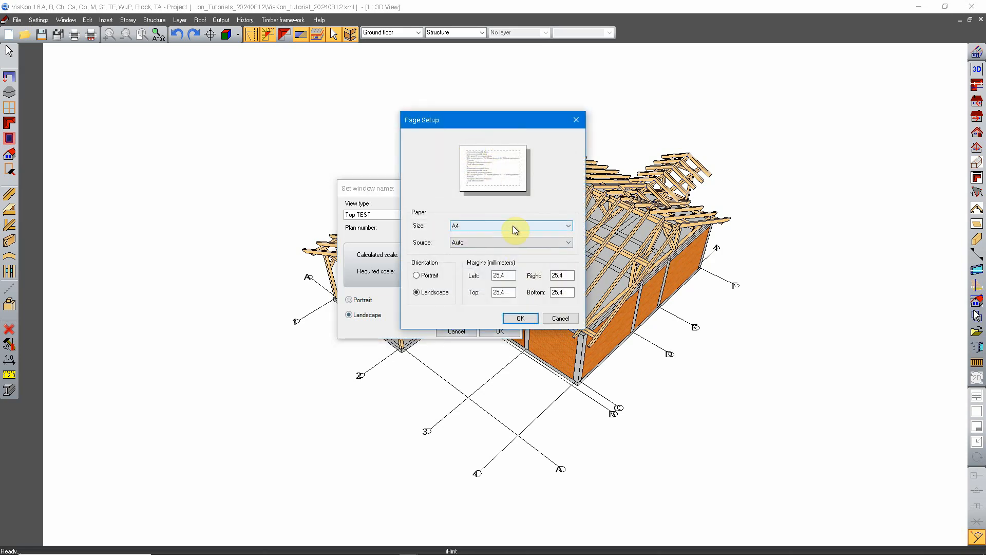
left_click(569, 226)
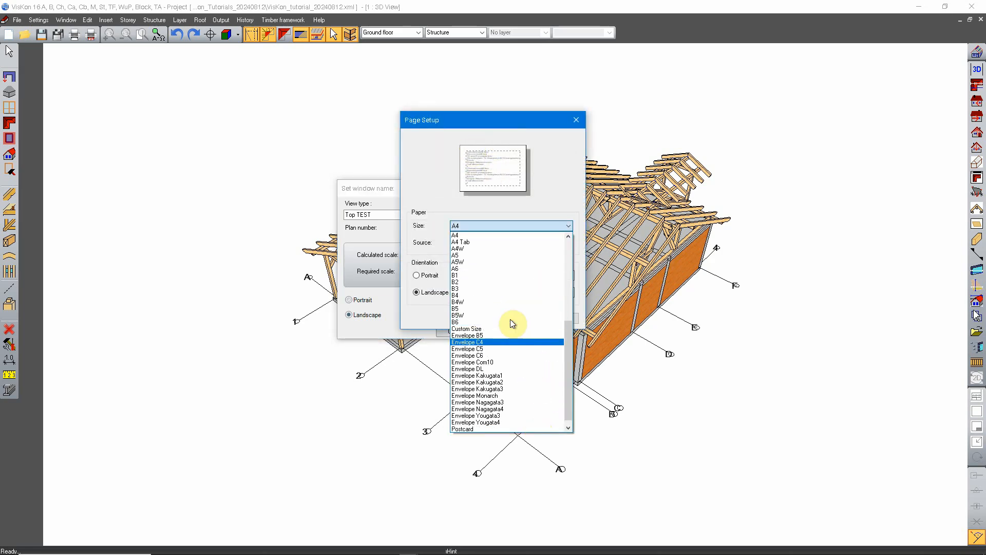
scroll(512, 323, "up", 8)
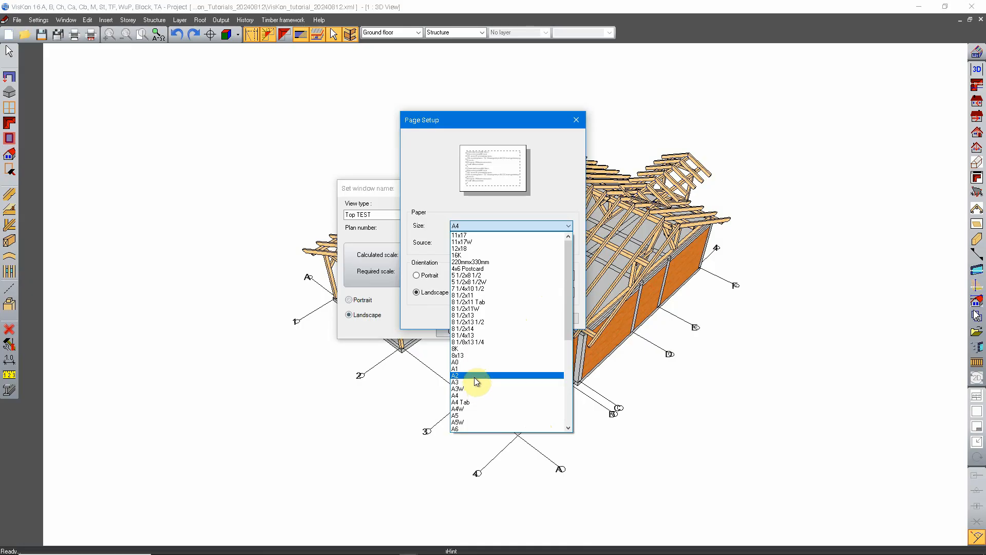
left_click(476, 375)
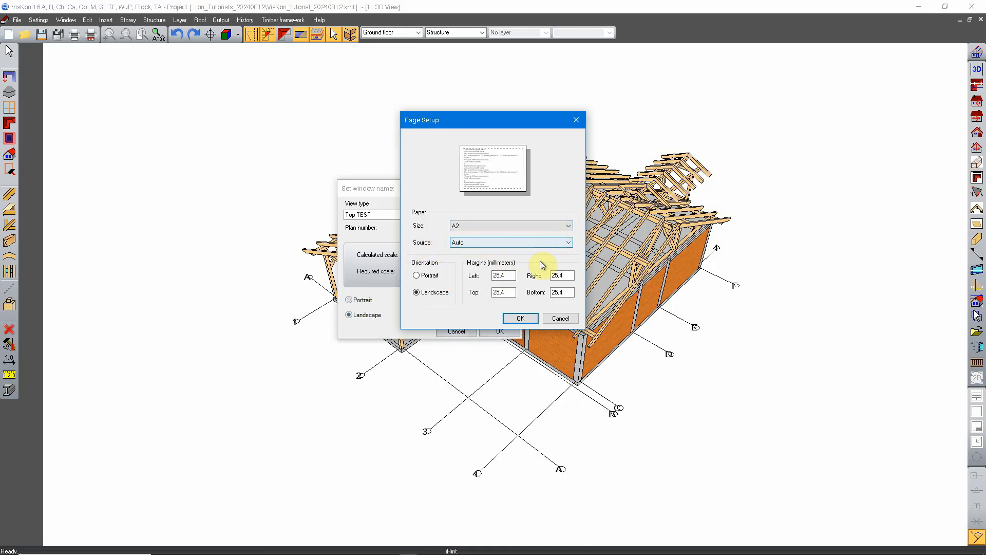
Step: Set the page margins to 20 mm on the left and 5 mm on the right, top and bottom
double_click(501, 275)
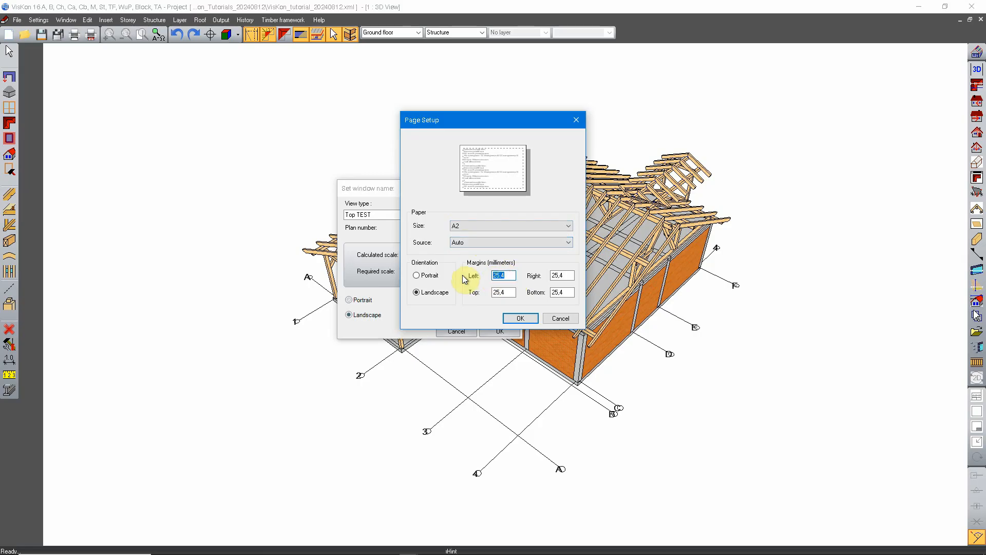
type("20")
key("Tab")
type("5")
key("Tab")
type("5")
key("Tab")
type("5")
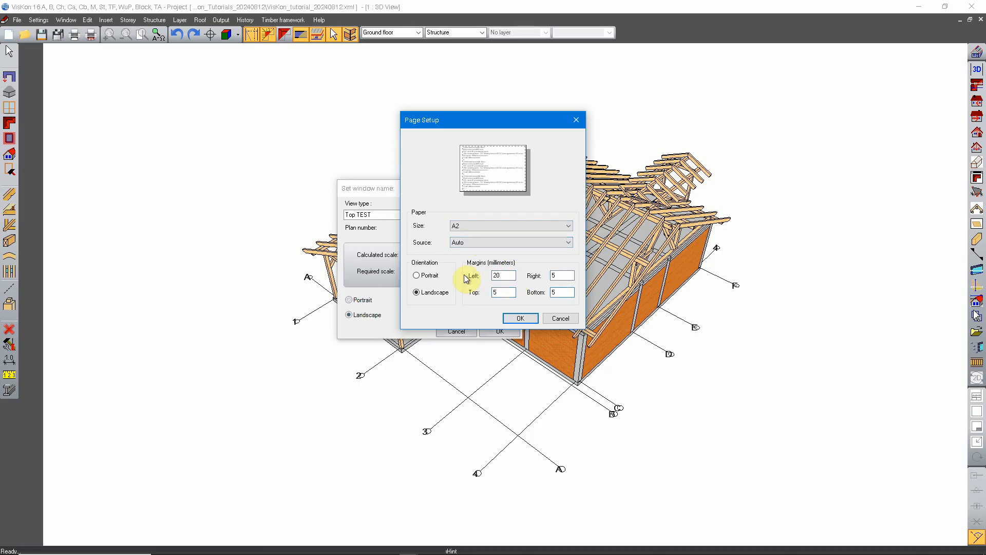
left_click(520, 318)
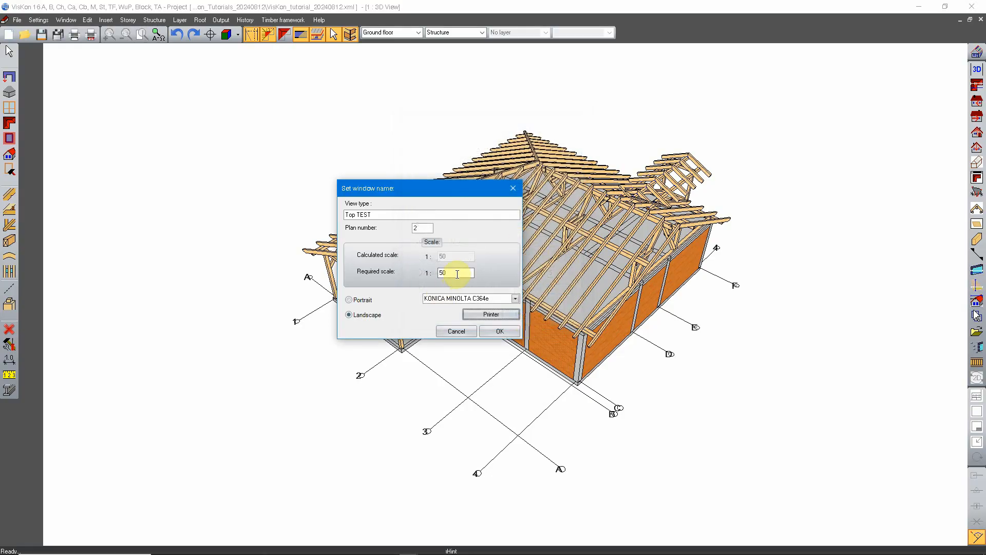
Step: Keep the required scale at 1:50 and create the Top TEST view
left_click_drag(459, 274, 382, 277)
mouse_move(456, 273)
left_mouse_down()
mouse_move(402, 278)
mouse_move(439, 272)
left_mouse_up()
left_click_drag(454, 273, 433, 272)
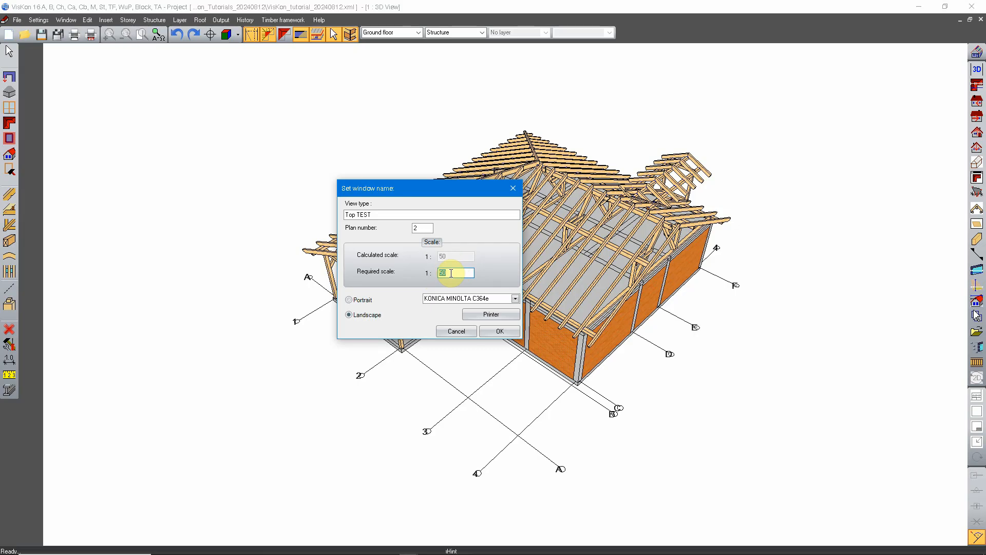
left_click(498, 333)
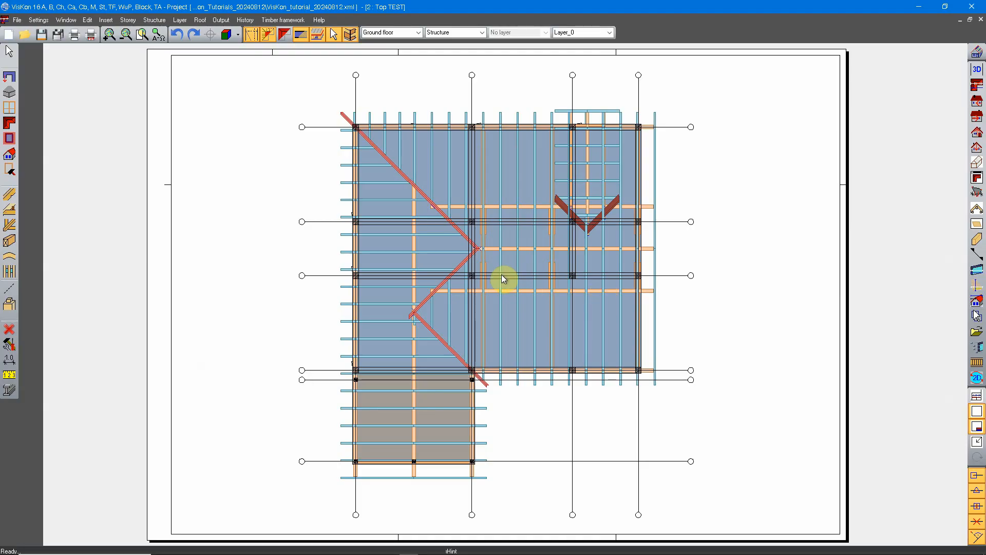
Step: Examine the new top view and how the roof plan fits on the sheet
scroll(475, 299, "down", 2)
scroll(477, 306, "up", 3)
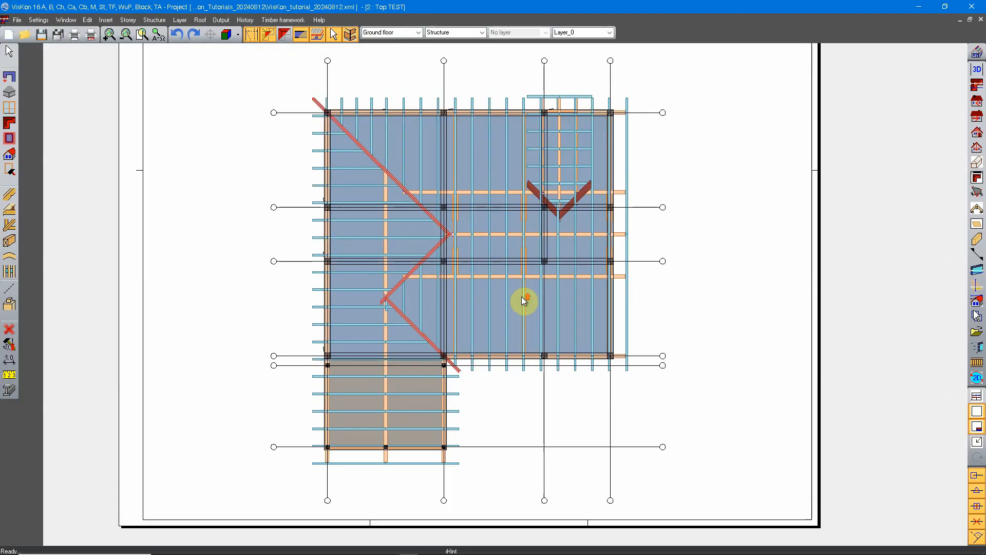
middle_click_drag(490, 296, 525, 292)
middle_click_drag(536, 245, 526, 281)
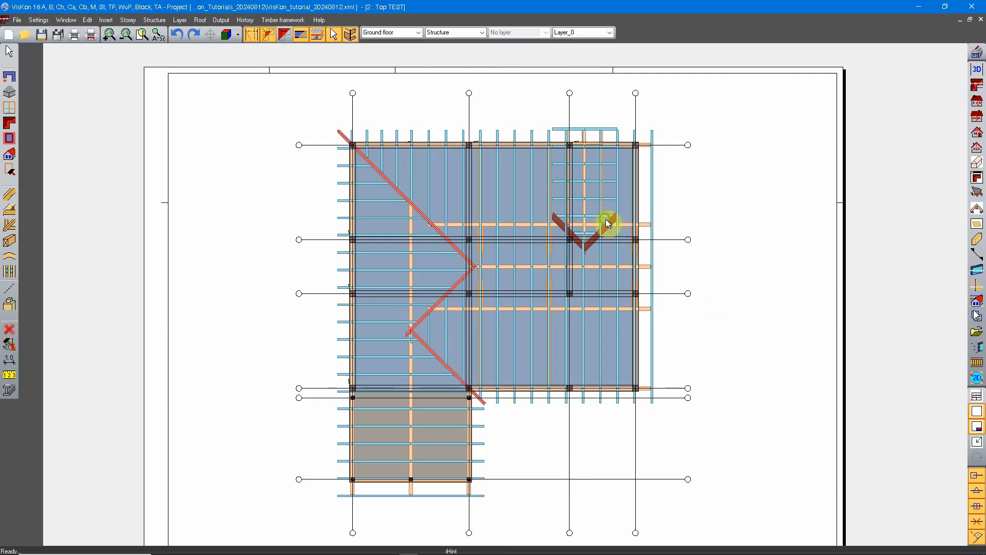
middle_click_drag(606, 219, 598, 251)
scroll(538, 350, "down", 1)
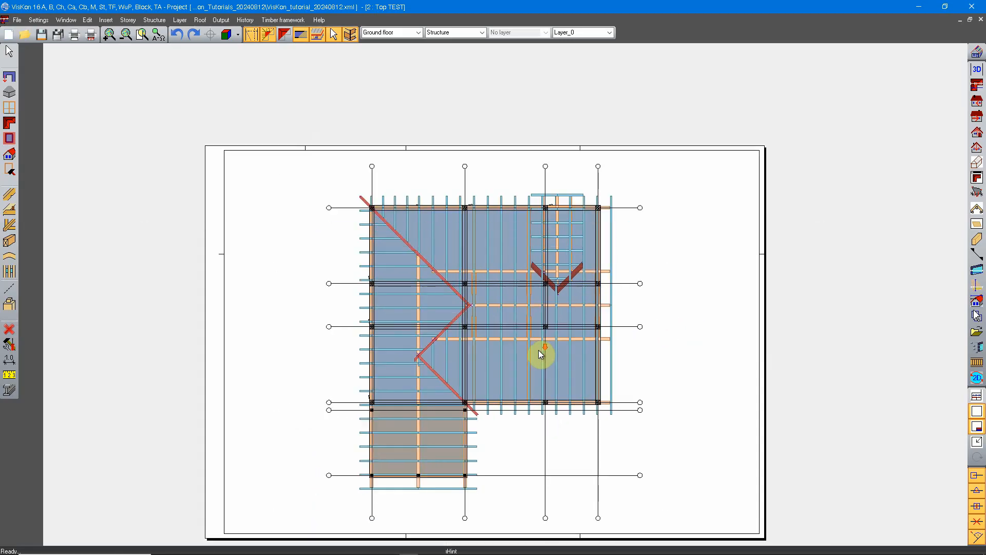
scroll(514, 365, "up", 2)
scroll(495, 417, "down", 1)
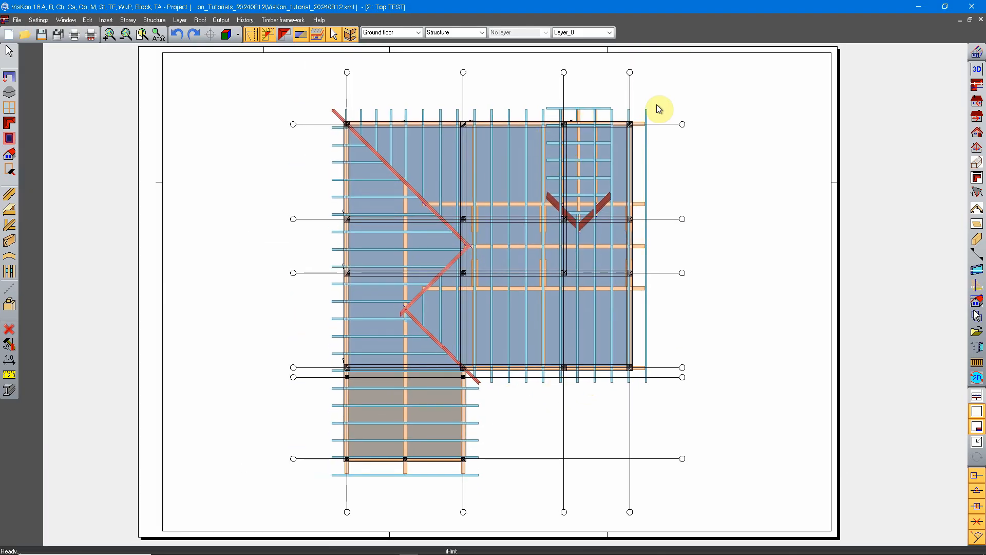
right_click(715, 119)
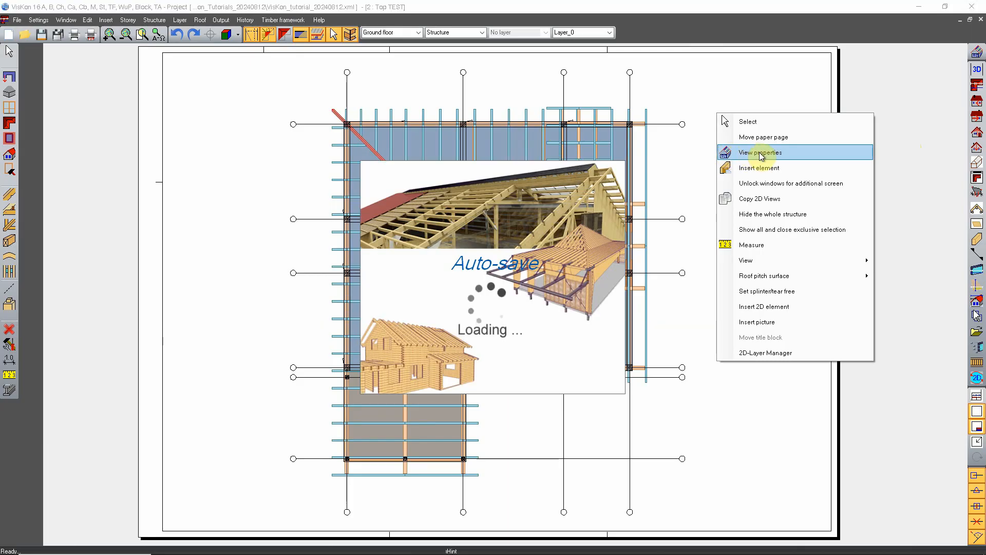
left_click(723, 81)
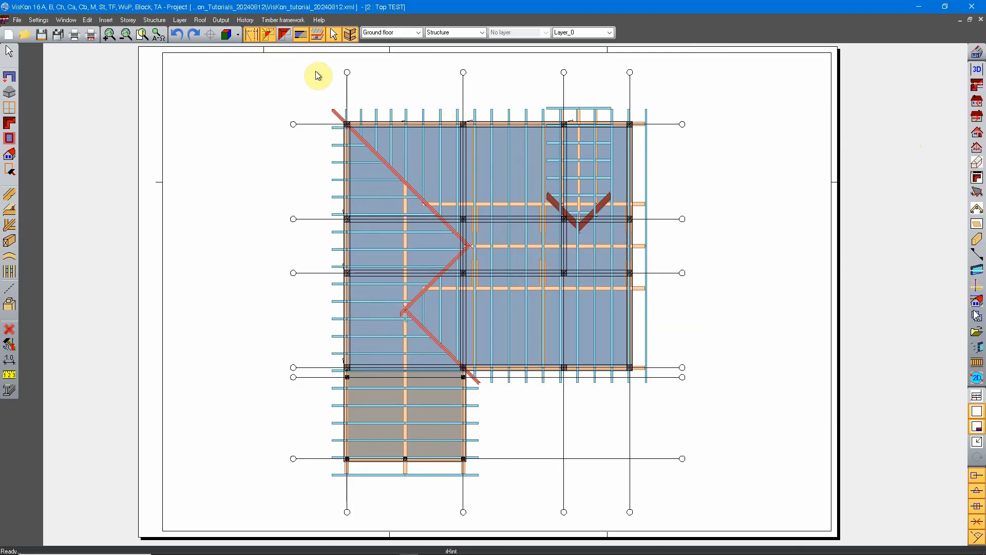
left_click(251, 35)
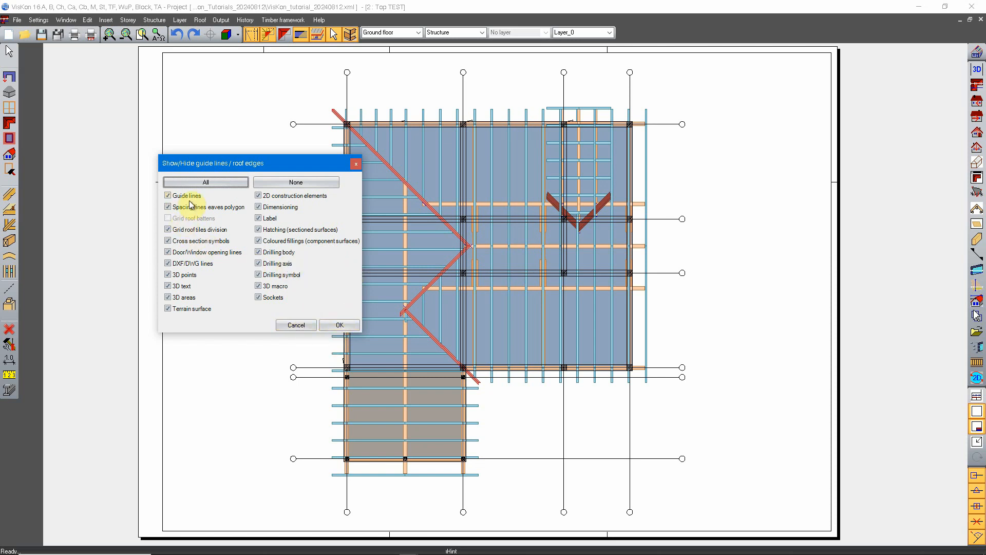
left_click(355, 163)
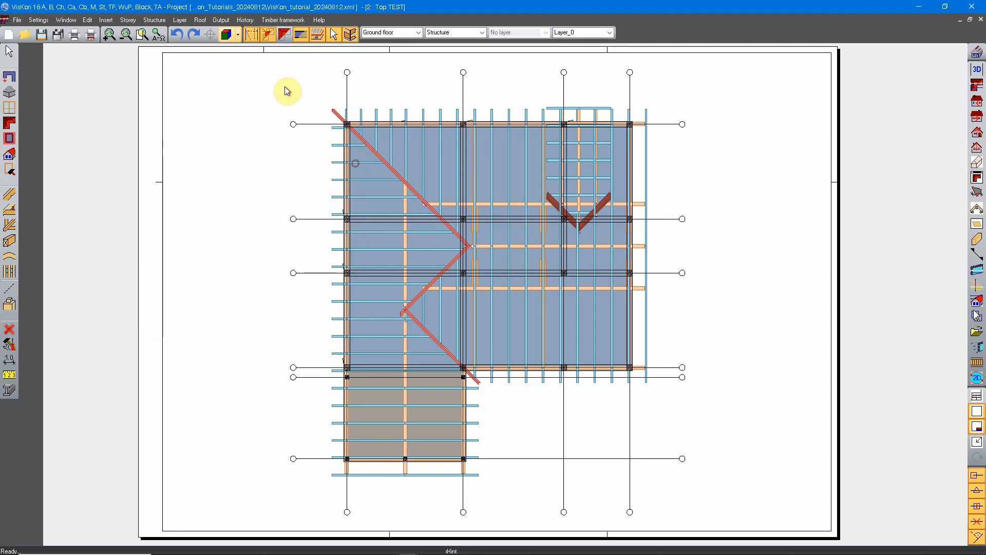
Step: Display the roof elements, including roof edges and gable lines, in the top view
left_click(288, 38)
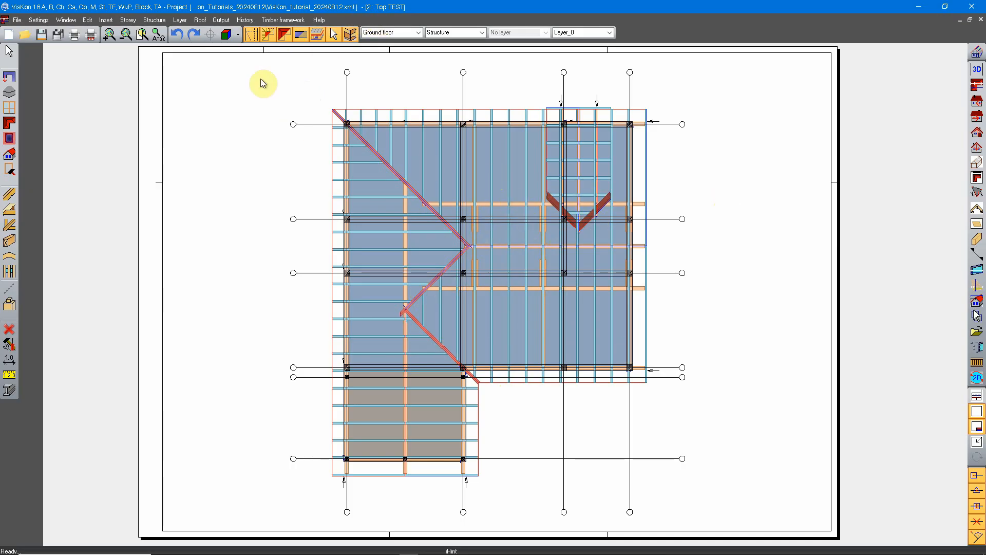
left_click(252, 34)
left_click(359, 160)
scroll(559, 380, "up", 1)
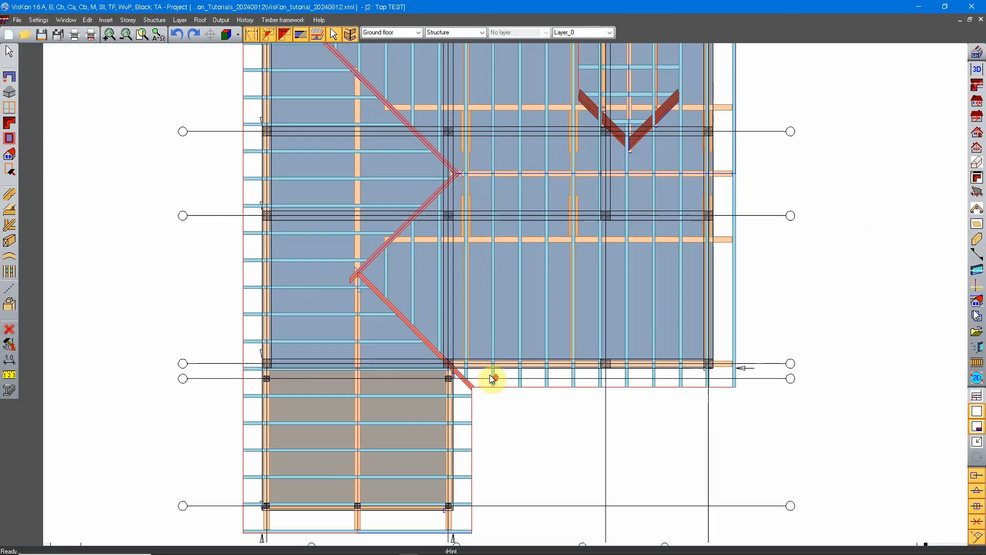
scroll(610, 365, "up", 2)
scroll(720, 368, "down", 5)
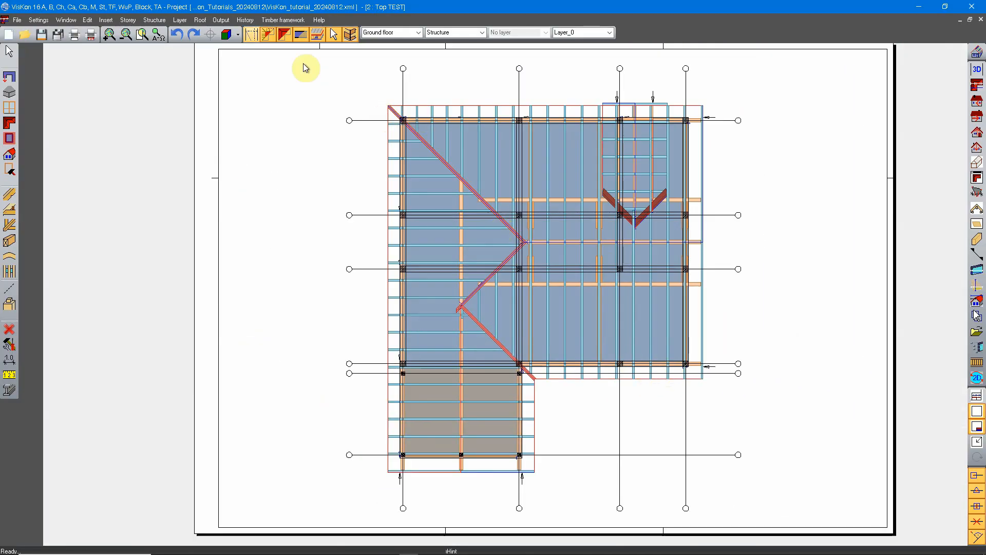
Step: Hide the DXF/DWG lines in the top view, keeping the other guide line categories displayed
left_click(253, 35)
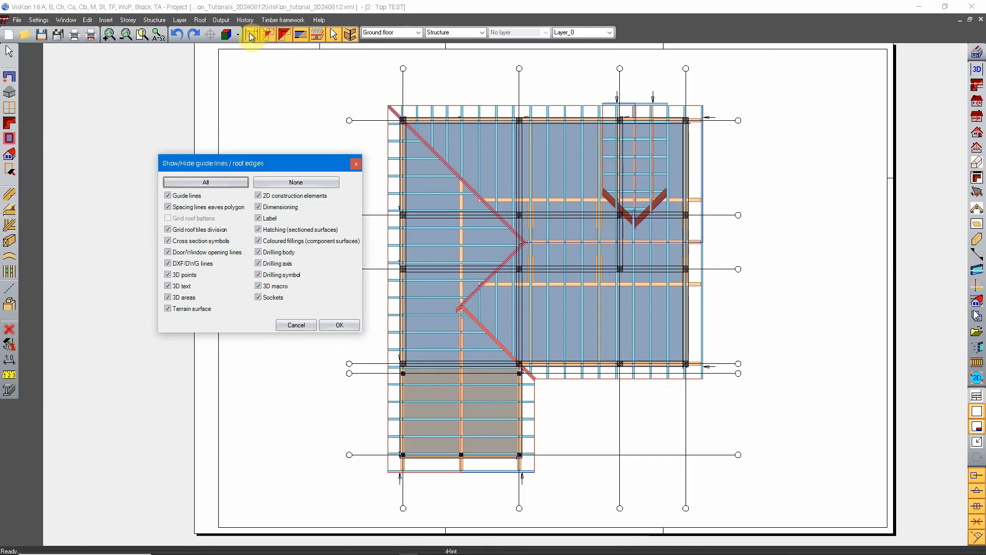
left_click_drag(243, 164, 346, 173)
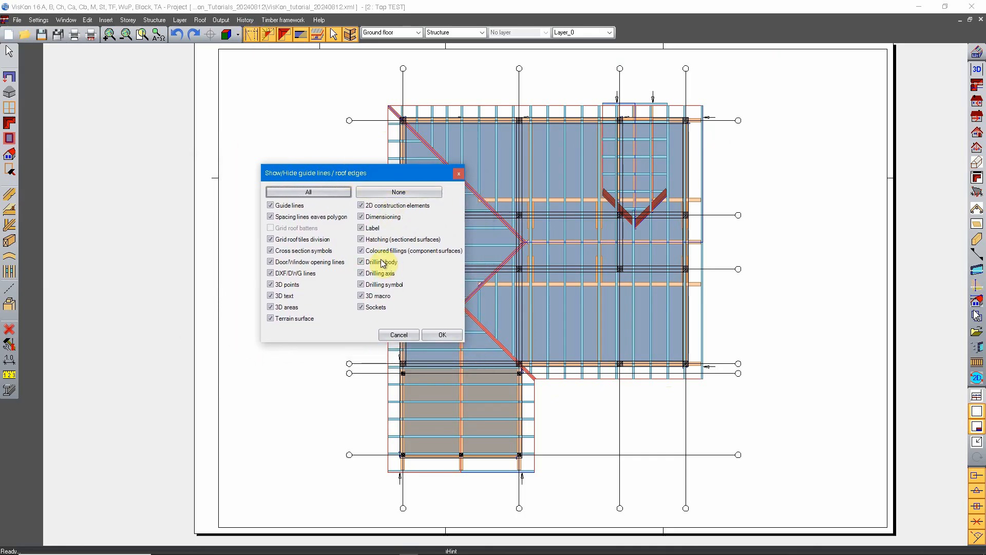
left_click(299, 276)
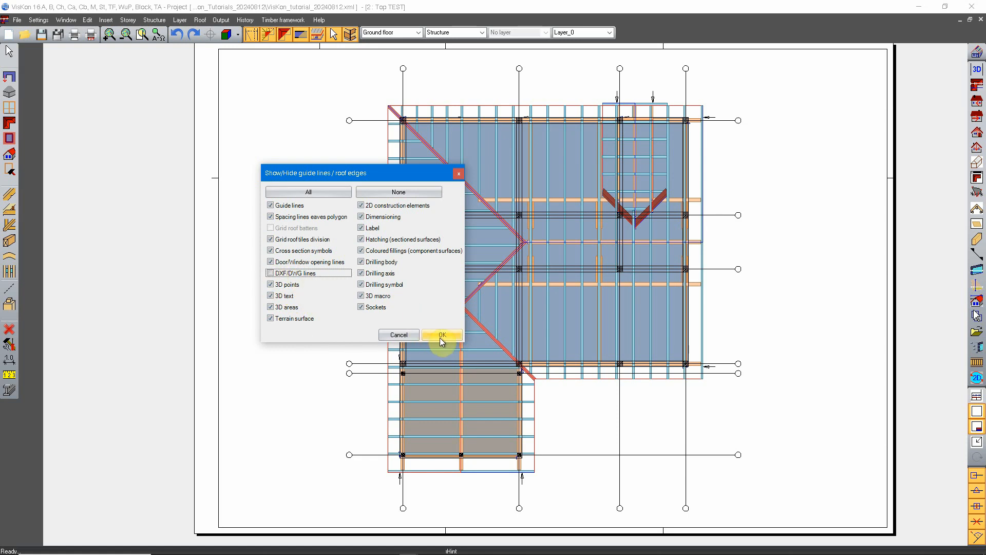
left_click(440, 335)
middle_click_drag(758, 280, 720, 279)
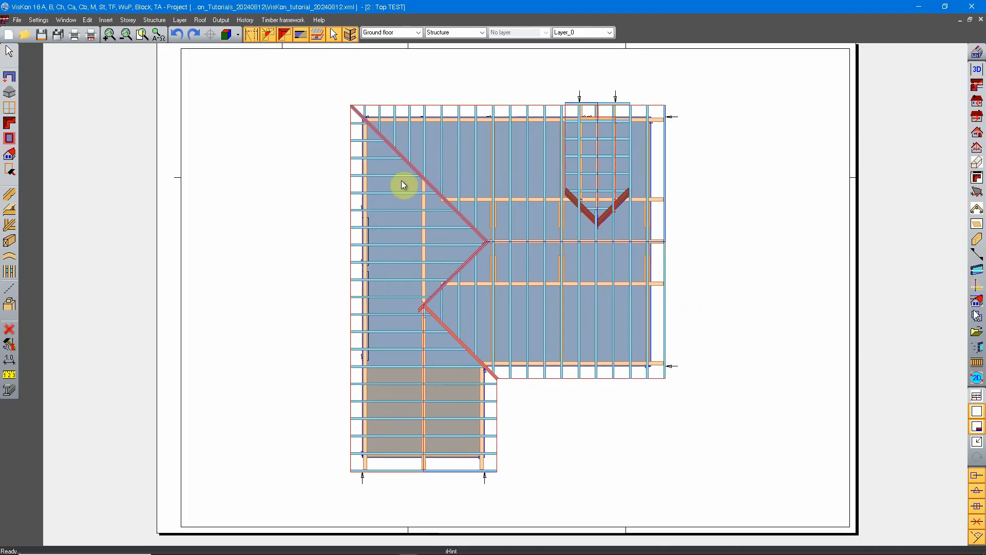
middle_click_drag(672, 313, 644, 332)
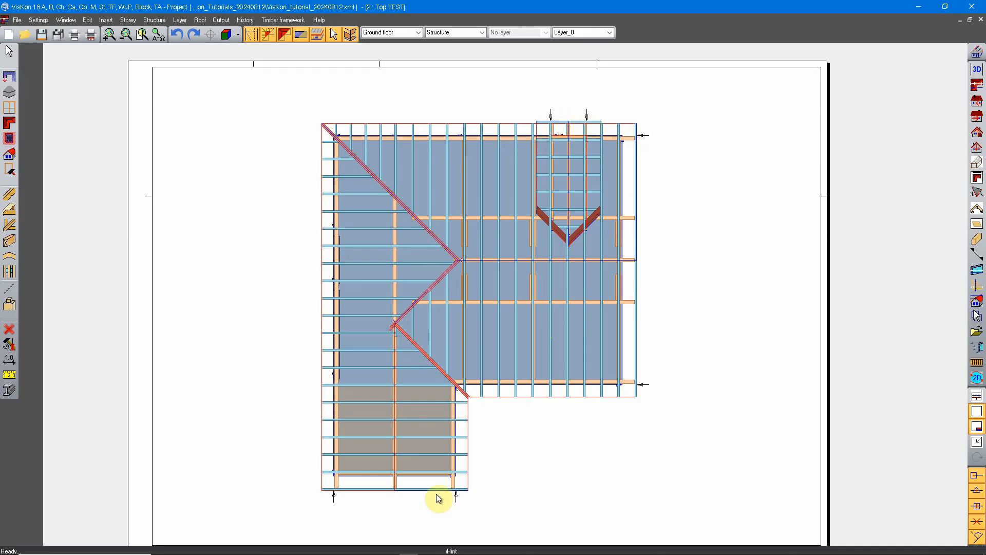
Step: Hide the gable (verge) lines in the top view and check the remaining lines around the roof's edges
left_click(282, 36)
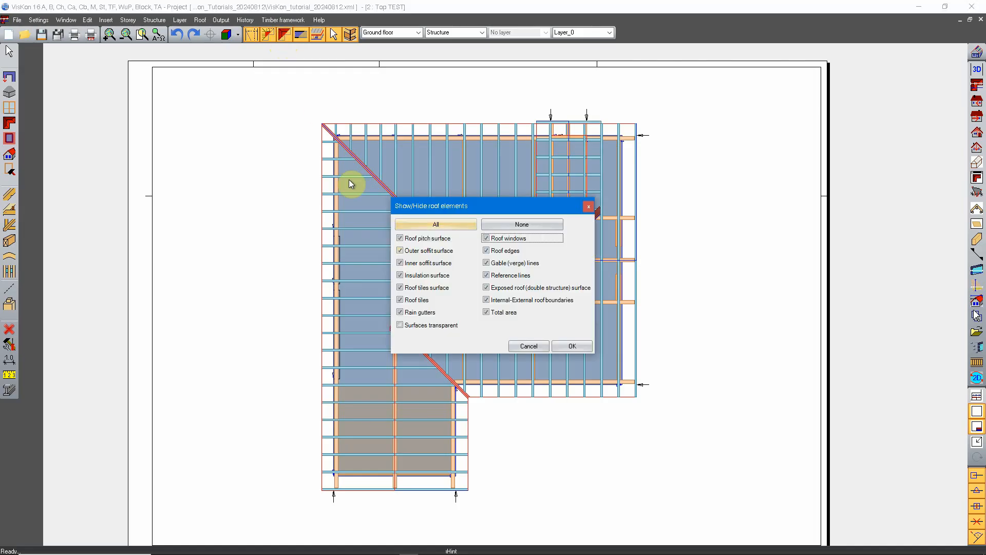
left_click(517, 264)
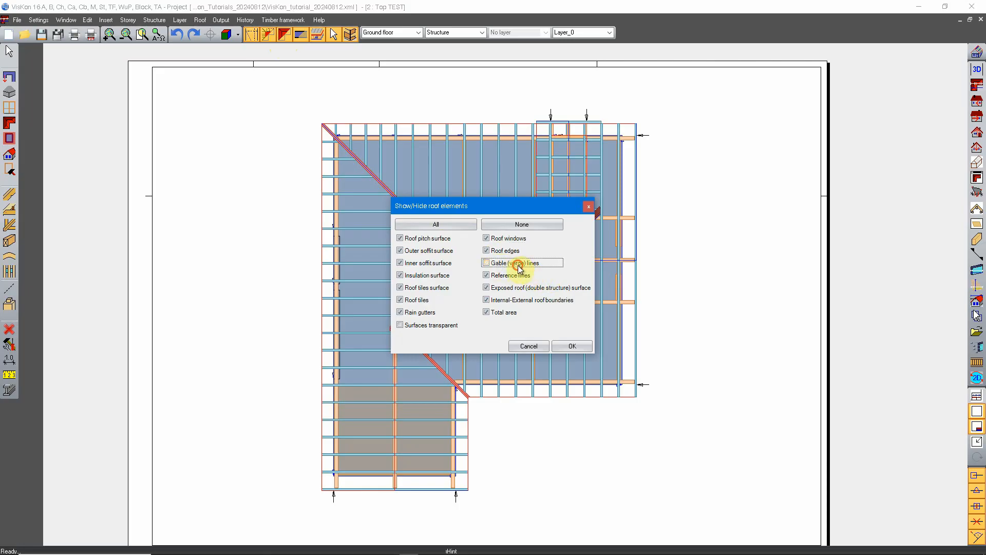
left_click(570, 345)
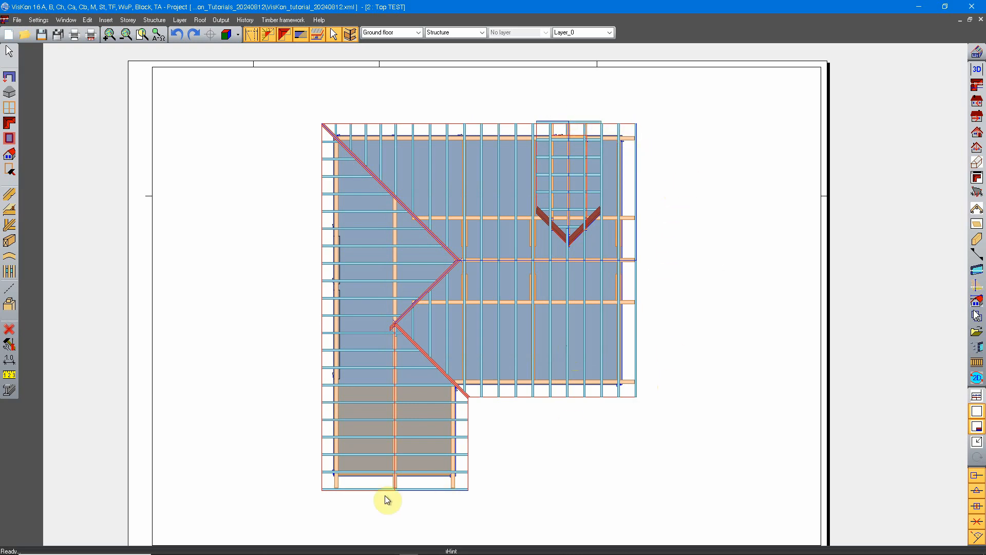
scroll(304, 209, "up", 10)
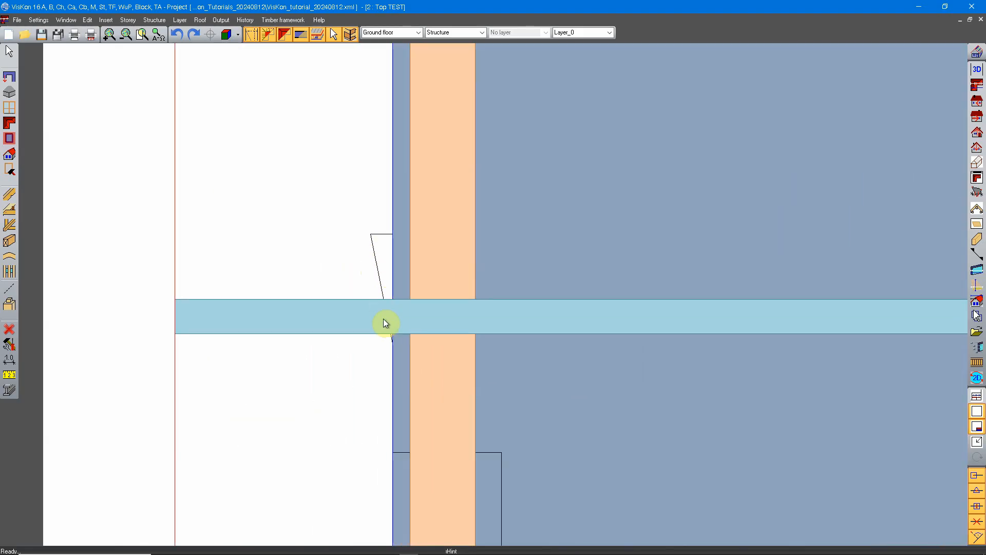
scroll(385, 328, "down", 6)
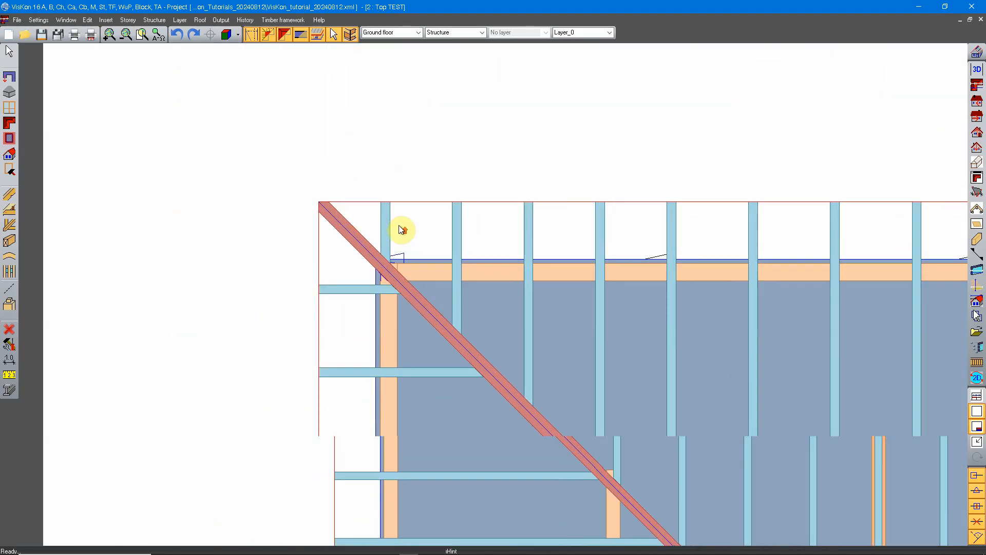
scroll(407, 258, "up", 4)
scroll(405, 266, "down", 8)
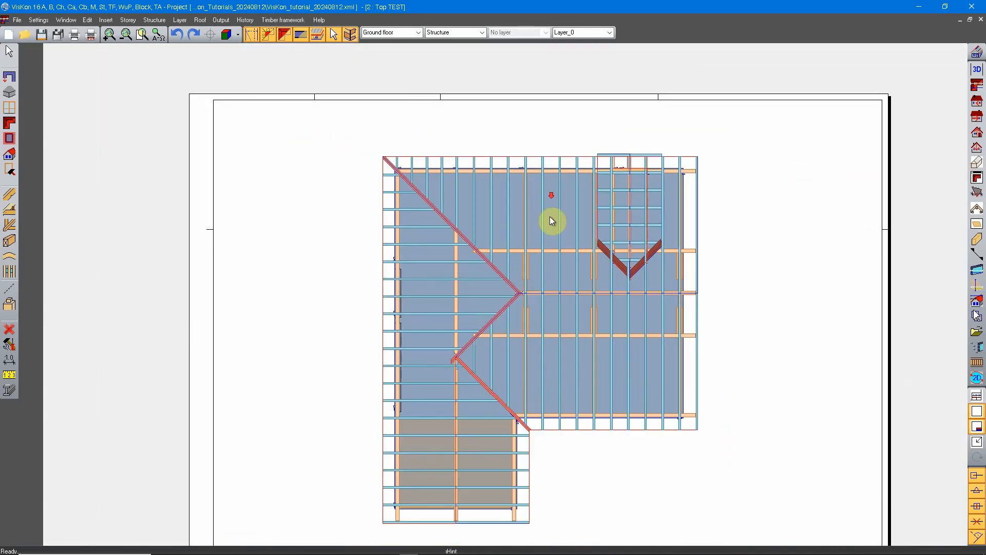
Step: Hide the contours of the wall layers in the top view and check the lines around the roof's perimeter
mouse_move(559, 303)
middle_mouse_down()
mouse_move(501, 231)
mouse_move(520, 277)
middle_mouse_up()
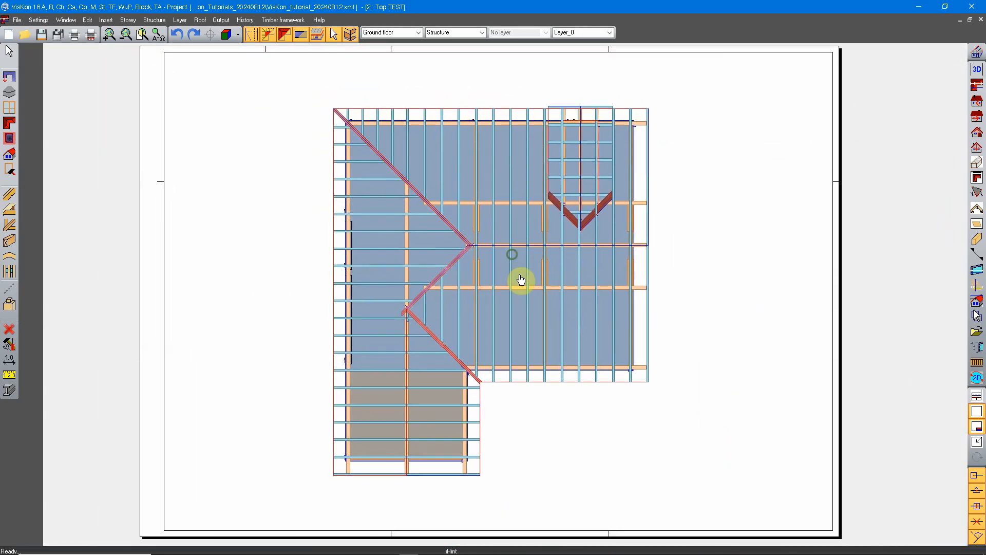
left_click(298, 37)
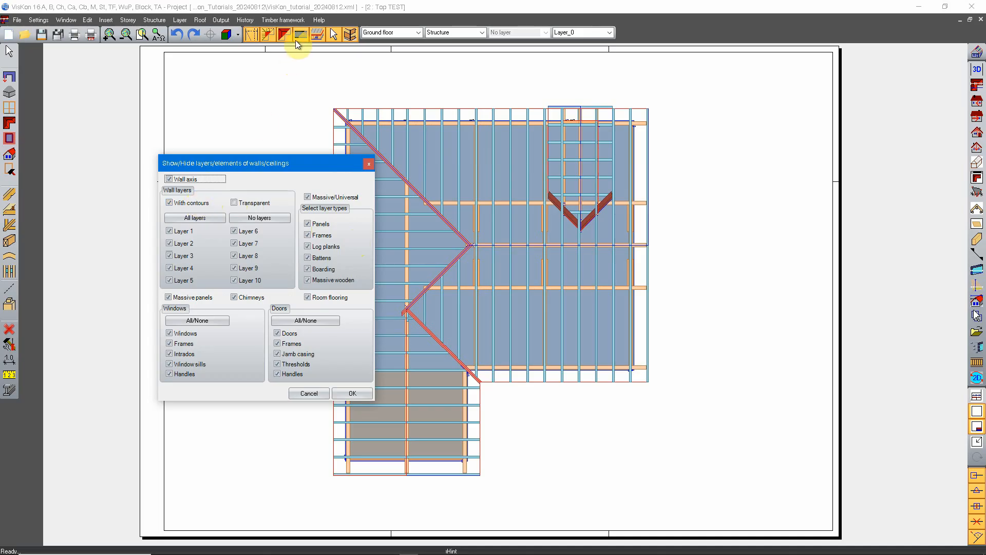
left_click(177, 204)
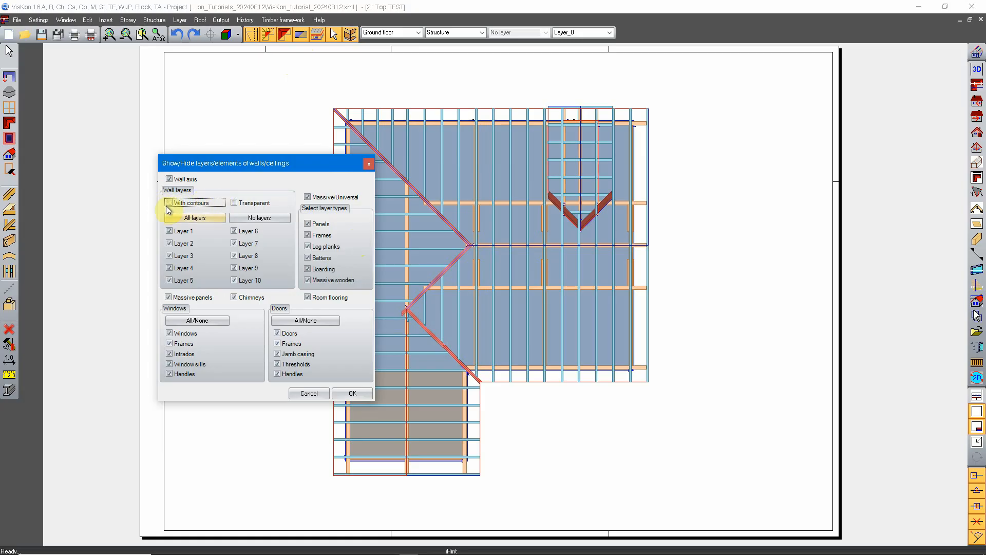
left_click(357, 391)
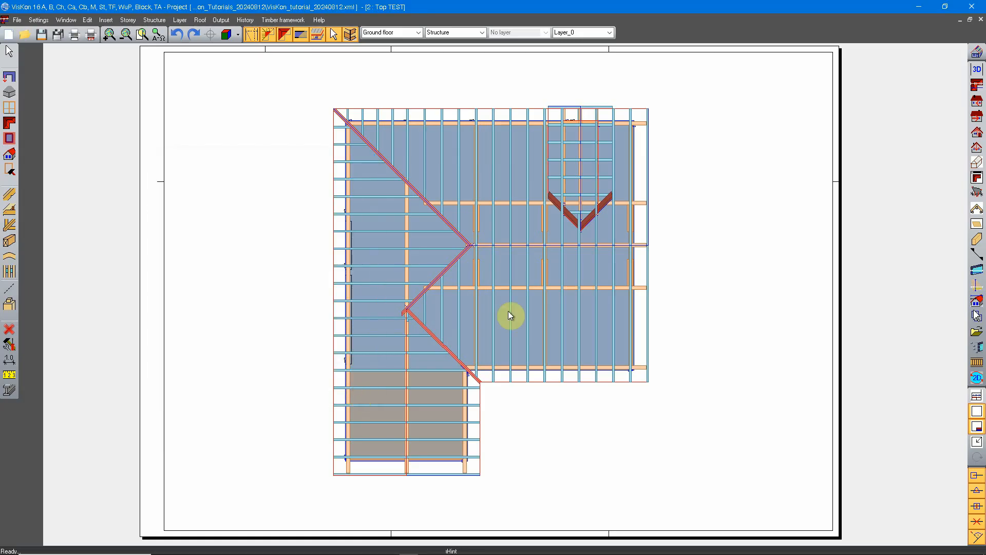
scroll(611, 103, "up", 5)
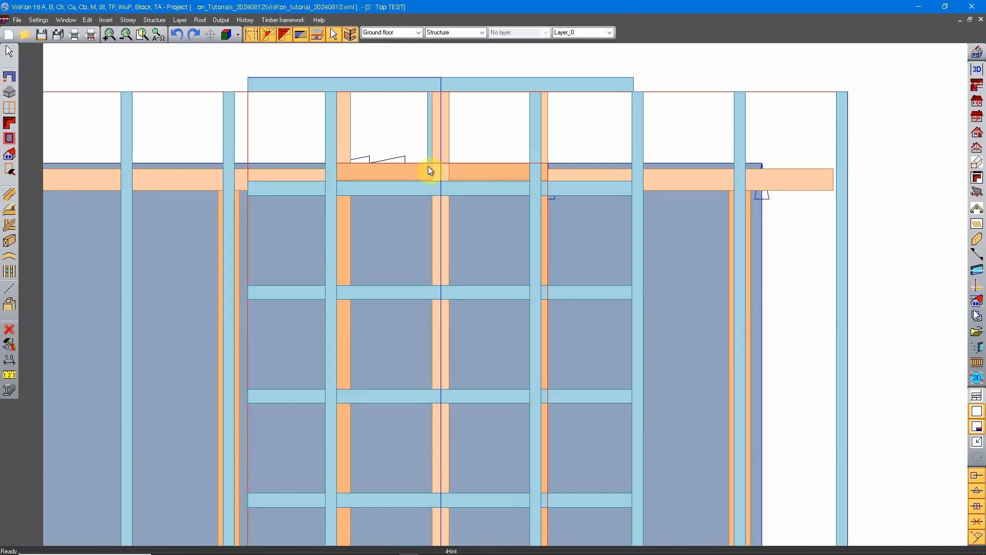
scroll(488, 195, "down", 5)
scroll(346, 438, "up", 5)
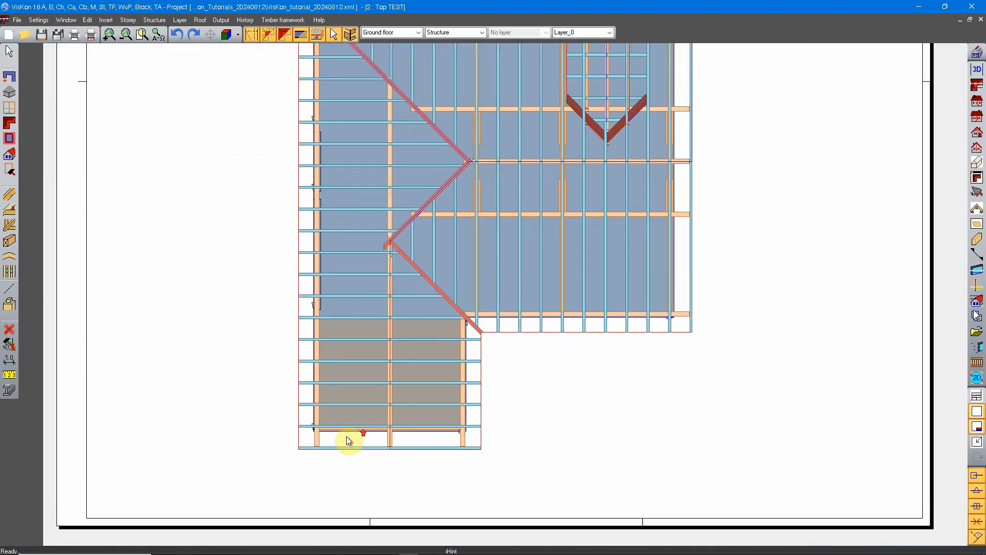
middle_click_drag(664, 253, 420, 380)
middle_click_drag(775, 201, 618, 369)
scroll(632, 277, "down", 5)
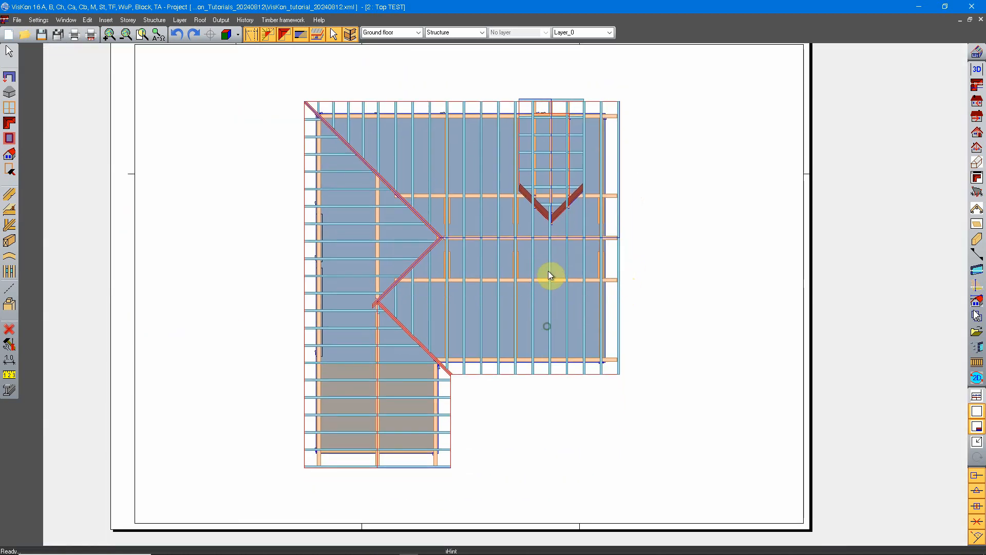
Step: Hide the roof's reference lines in the top view and inspect the wall lines along the upper eaves
left_click(284, 36)
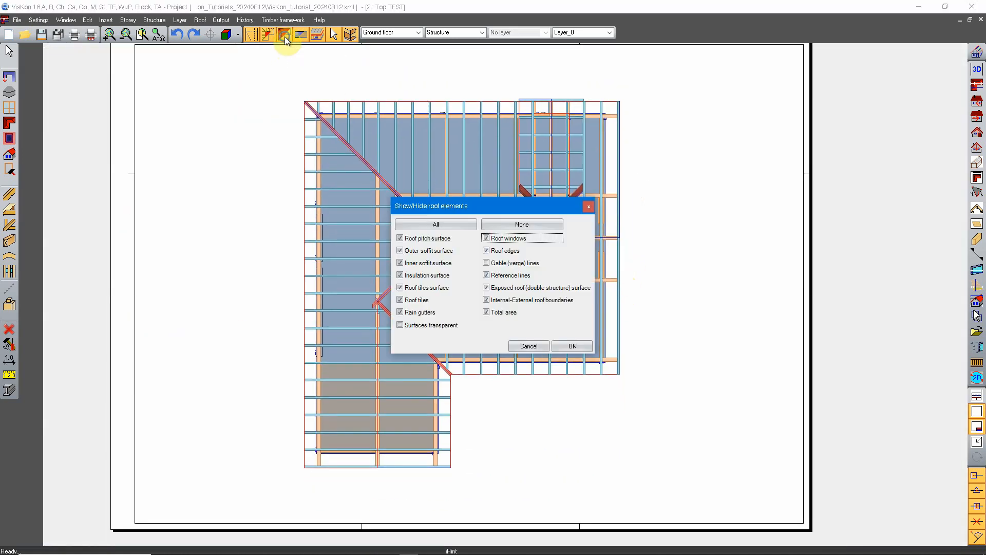
left_click(501, 278)
left_click(576, 346)
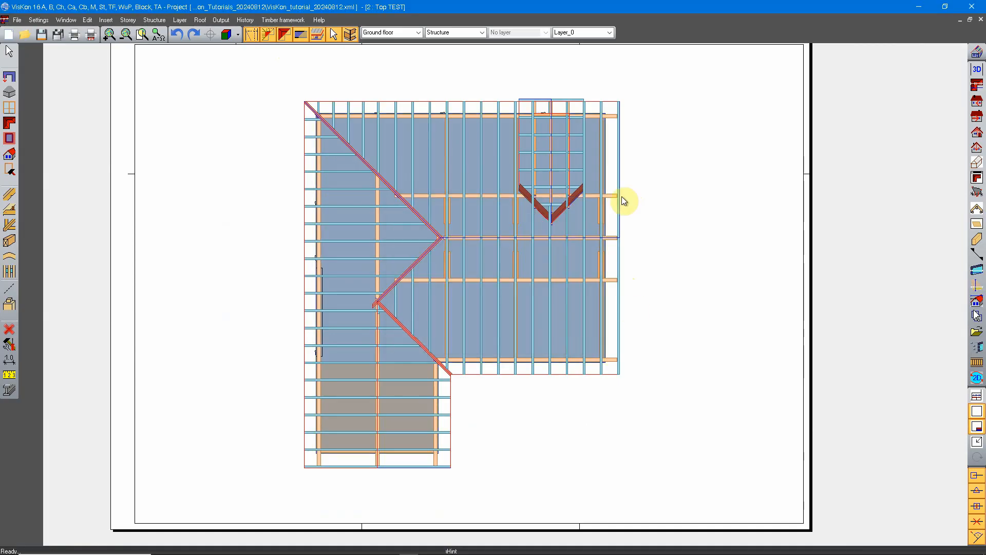
scroll(504, 96, "up", 2)
scroll(447, 187, "up", 2)
scroll(407, 221, "up", 2)
scroll(505, 222, "up", 2)
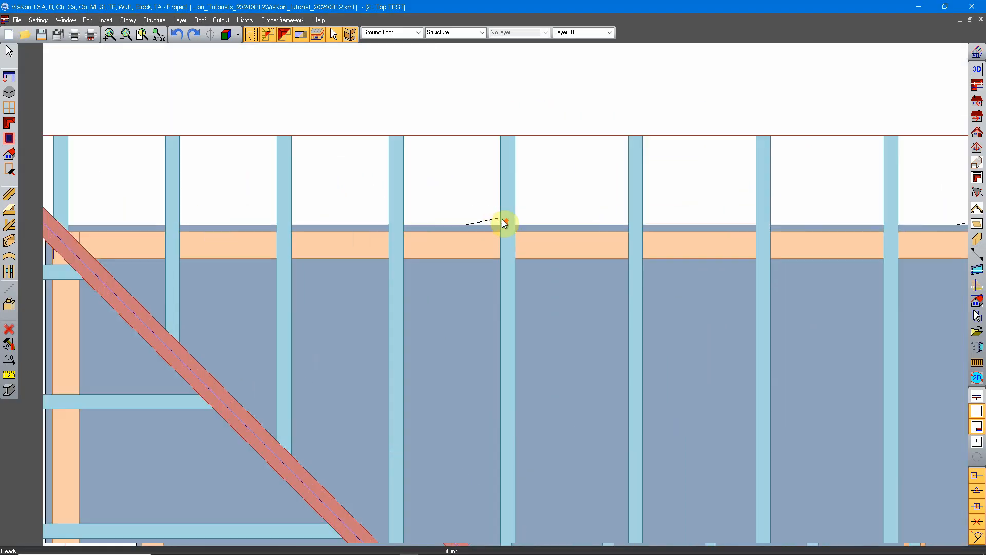
scroll(504, 222, "up", 1)
scroll(469, 214, "down", 4)
scroll(469, 214, "up", 1)
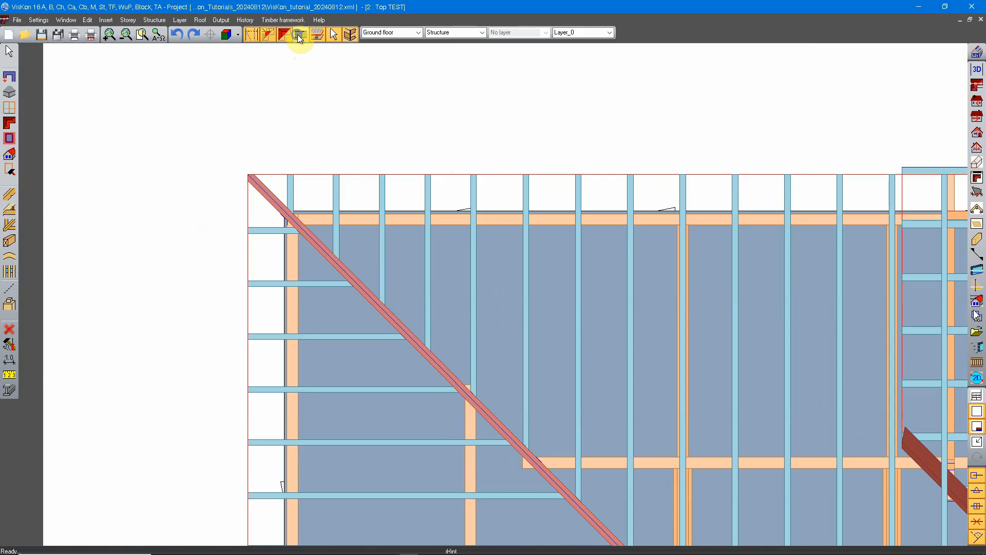
Step: Display the wall layers with contours again and hide the wall axis lines in the top view
left_click(300, 35)
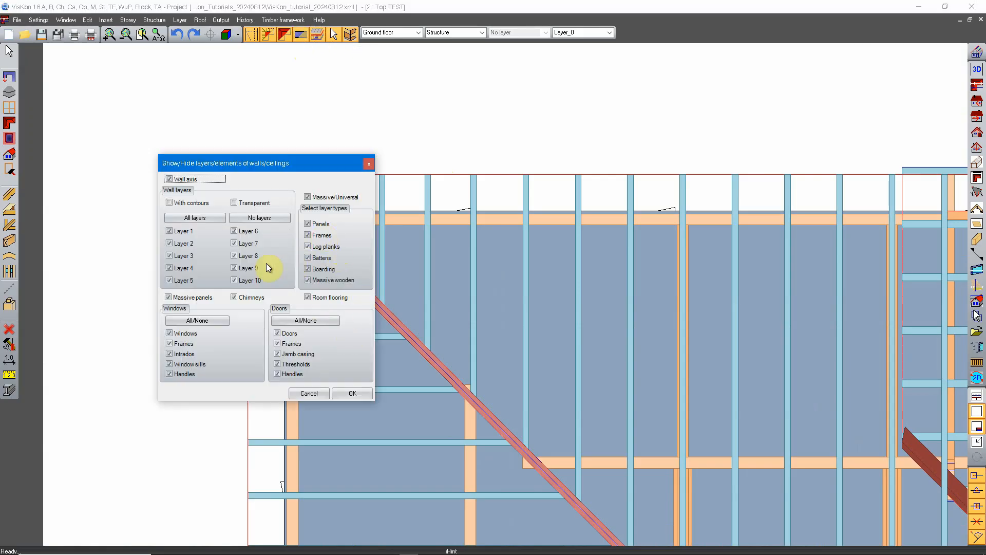
left_click(193, 204)
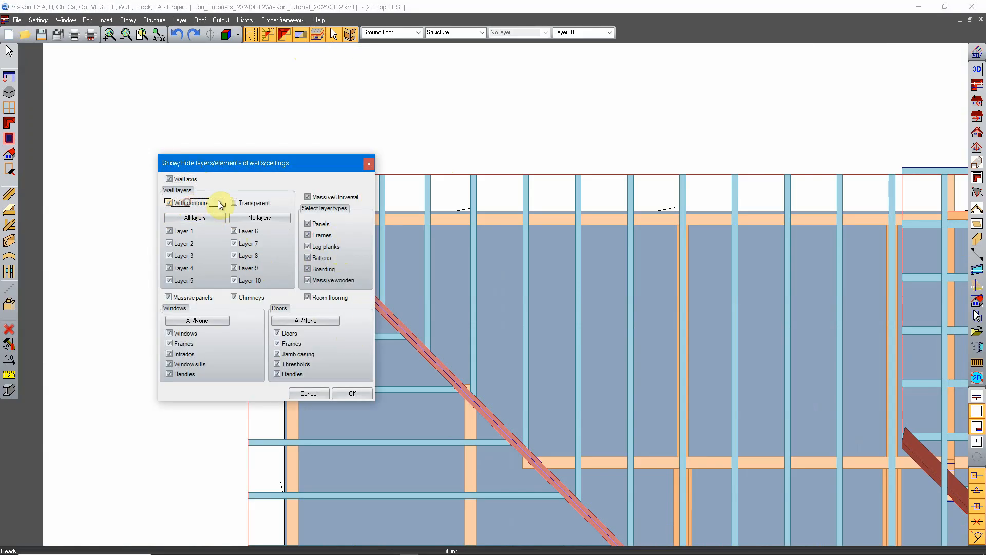
left_click(178, 181)
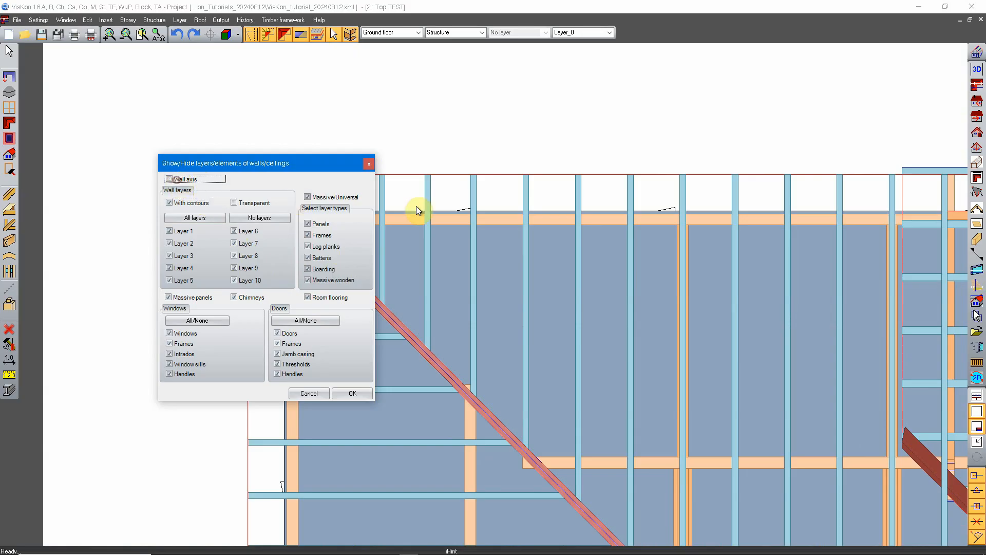
left_click(351, 393)
scroll(469, 269, "down", 3)
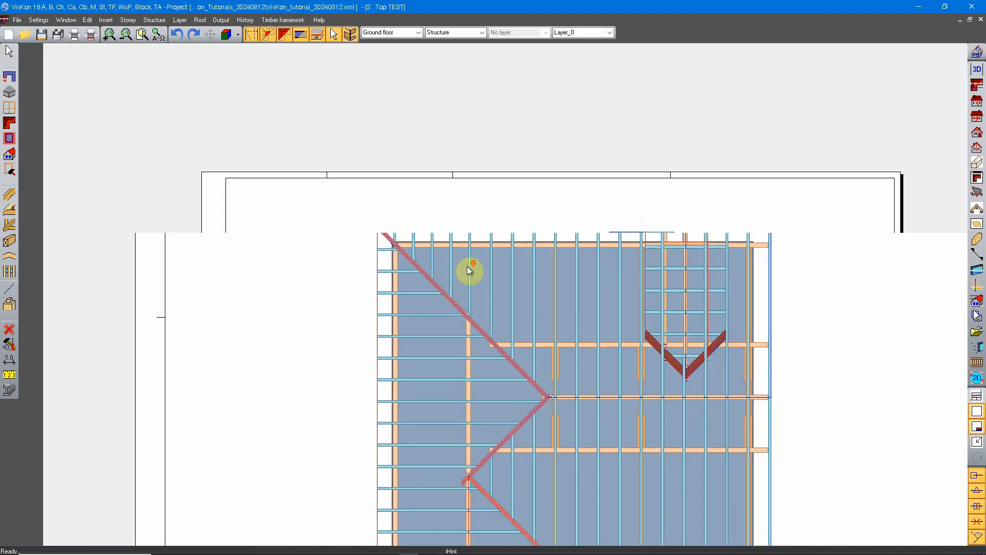
scroll(488, 241, "up", 2)
scroll(488, 242, "up", 1)
scroll(584, 255, "down", 5)
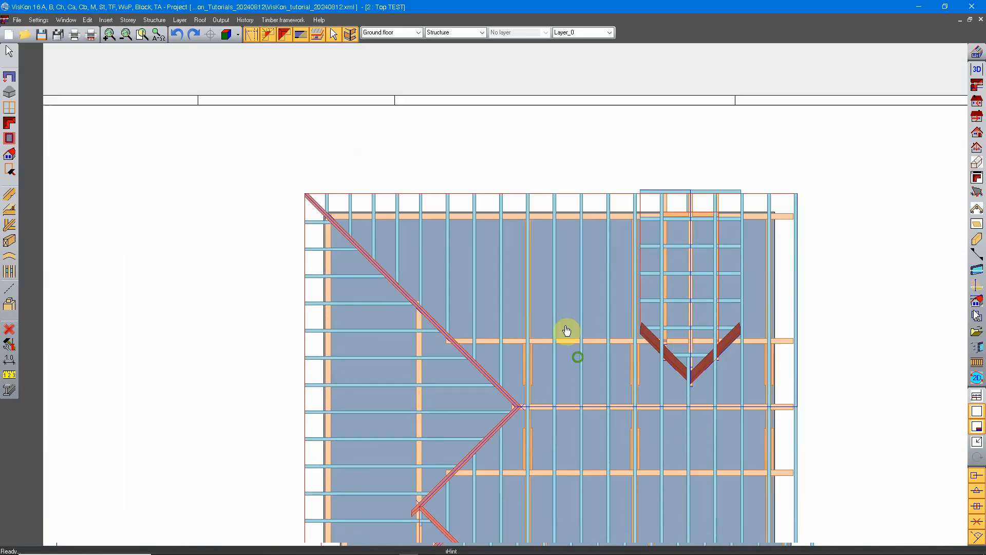
scroll(490, 288, "up", 3)
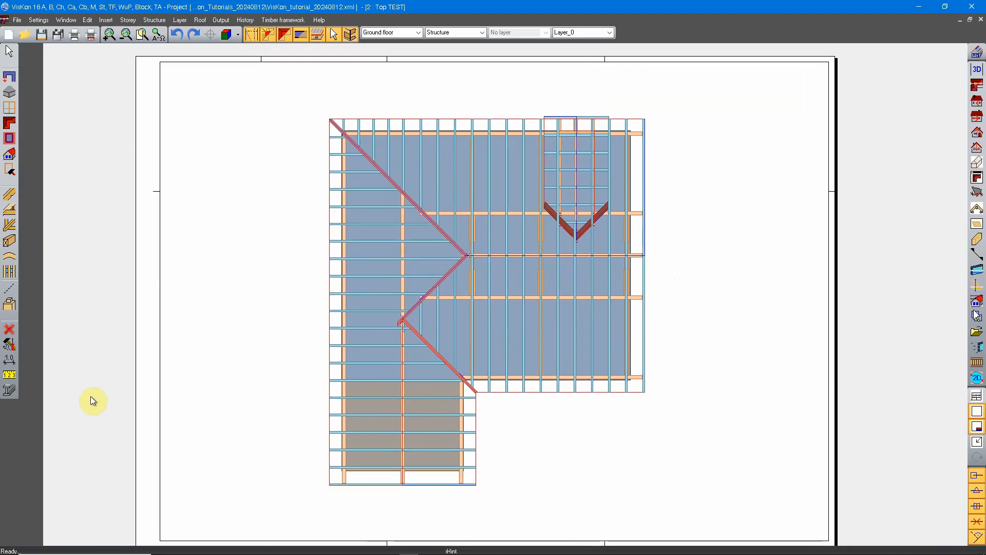
Step: Set the multiple dimensions to measure on rafters, jack rafters, purlins and free beams instead of all elements
left_click(12, 359)
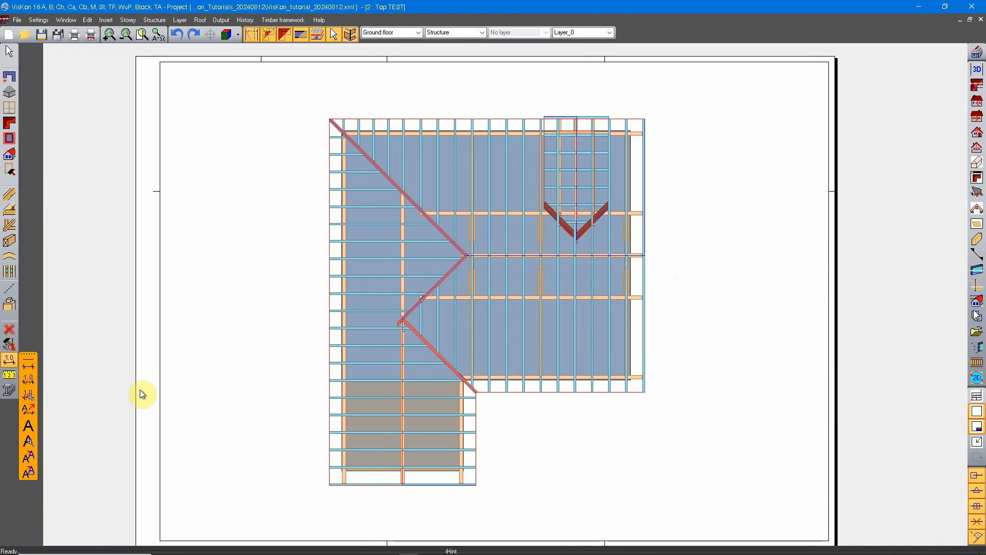
left_click(28, 368)
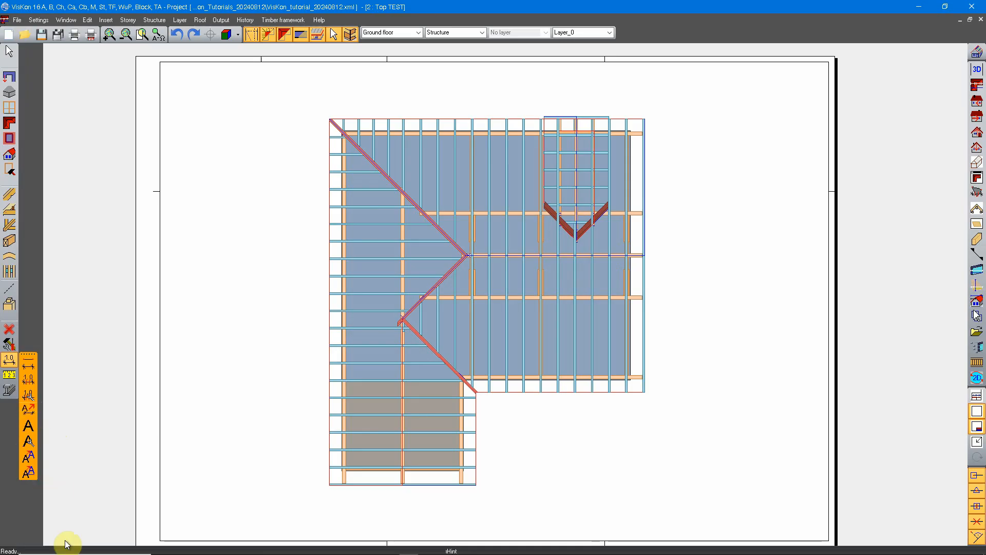
left_click(30, 383)
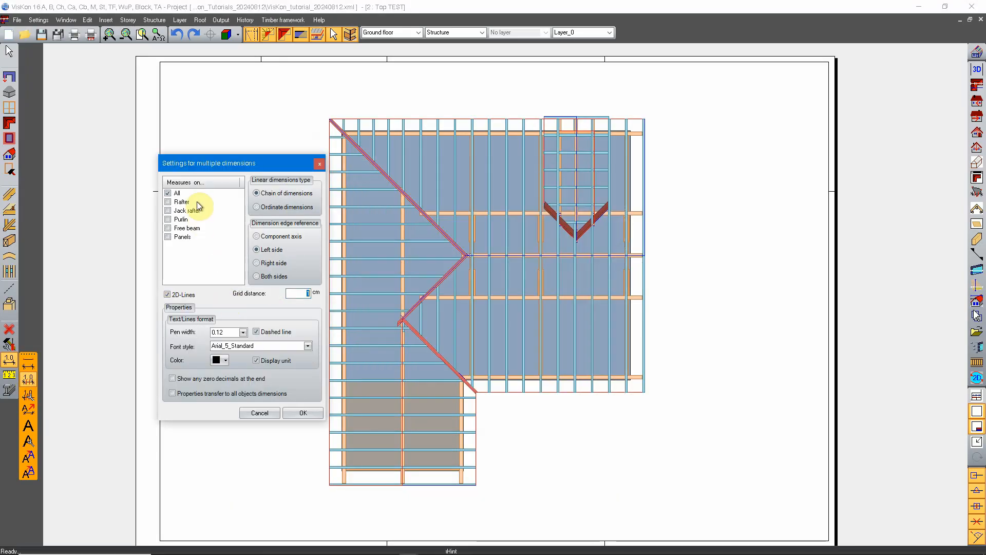
left_click(168, 236)
left_click(167, 228)
left_click(168, 220)
left_click(167, 211)
left_click(167, 202)
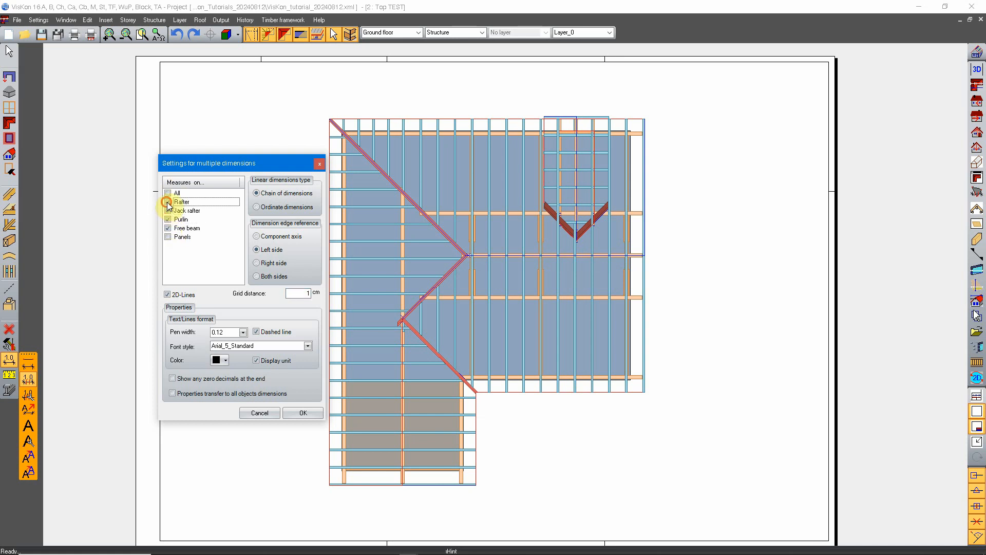
Step: Exclude free beams and 2D-lines from the multiple dimensions, keeping rafters, jack rafters and purlins, and apply the settings
left_click(167, 210)
left_click(168, 220)
left_click(168, 219)
left_click(168, 211)
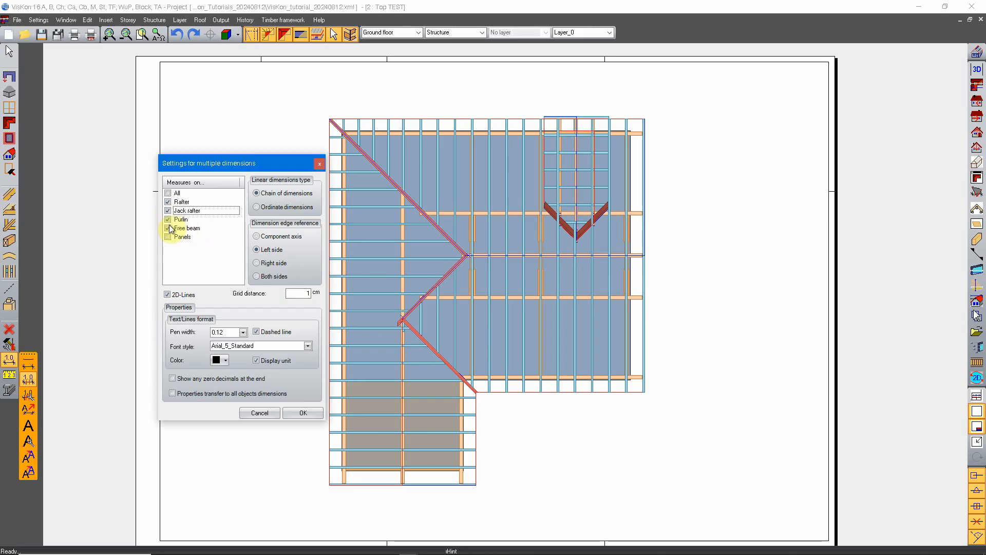
left_click(168, 229)
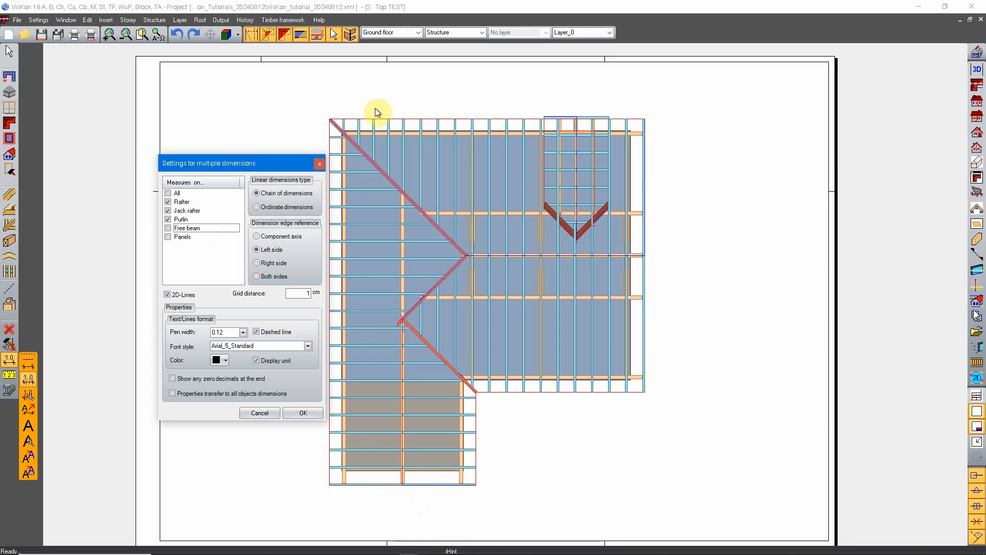
left_click(168, 296)
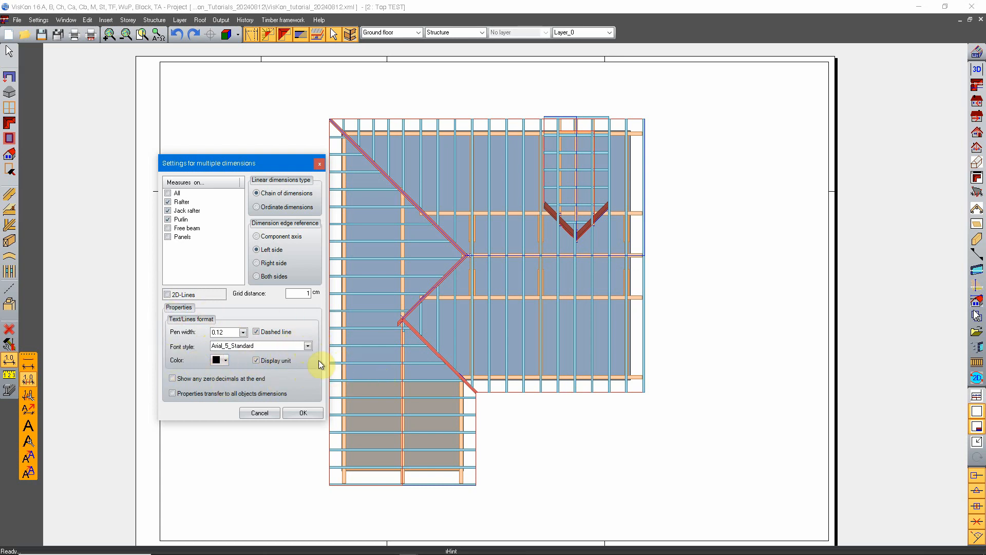
left_click(304, 413)
Step: Place a chain of dimensions just below the lower wing's gable edge, measured between its two outer roof corners
scroll(432, 401, "up", 5)
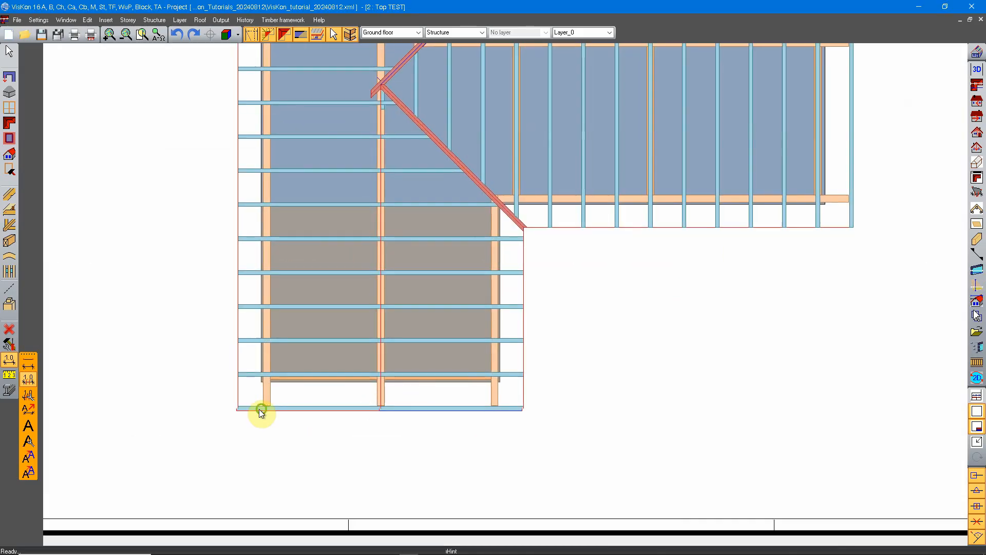
left_click(30, 379)
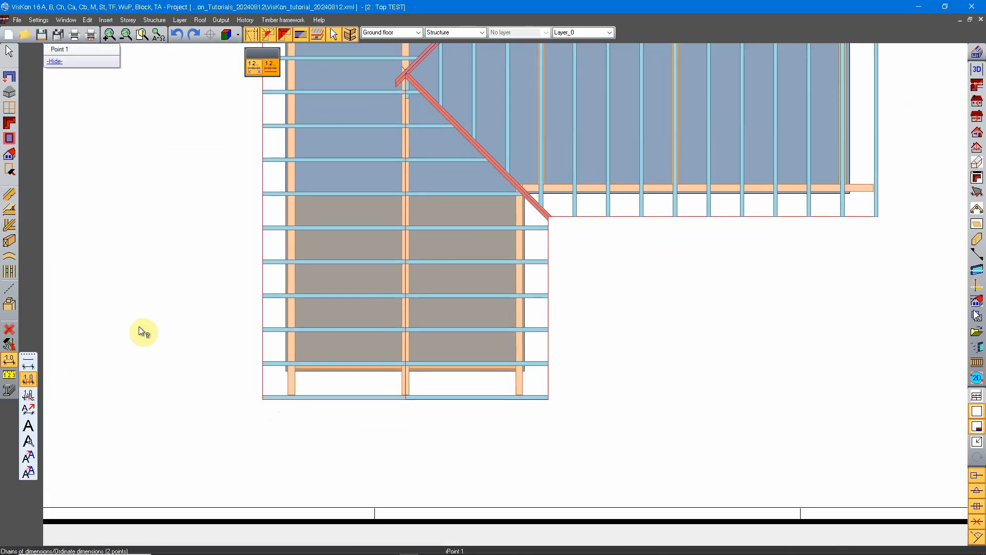
left_click(253, 71)
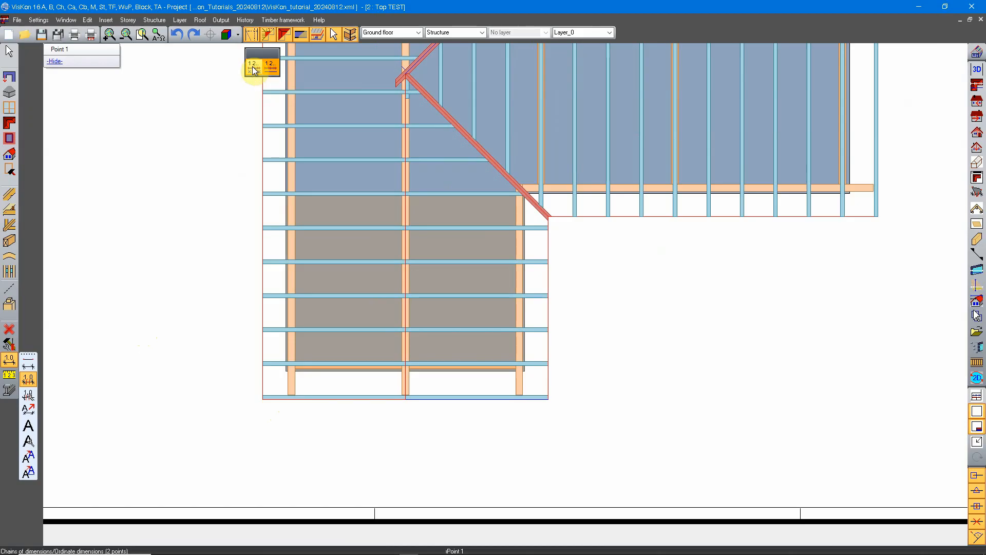
left_click(262, 399)
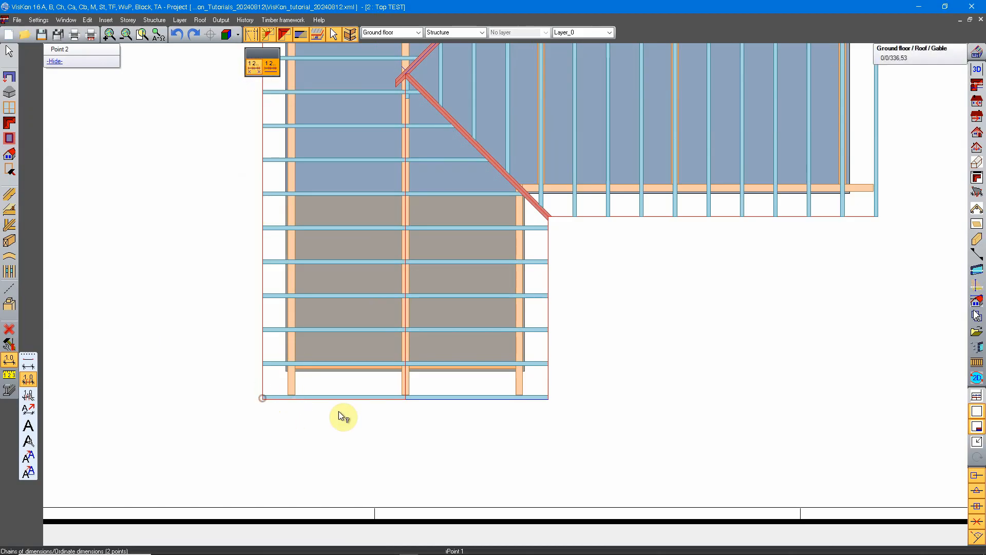
left_click(547, 398)
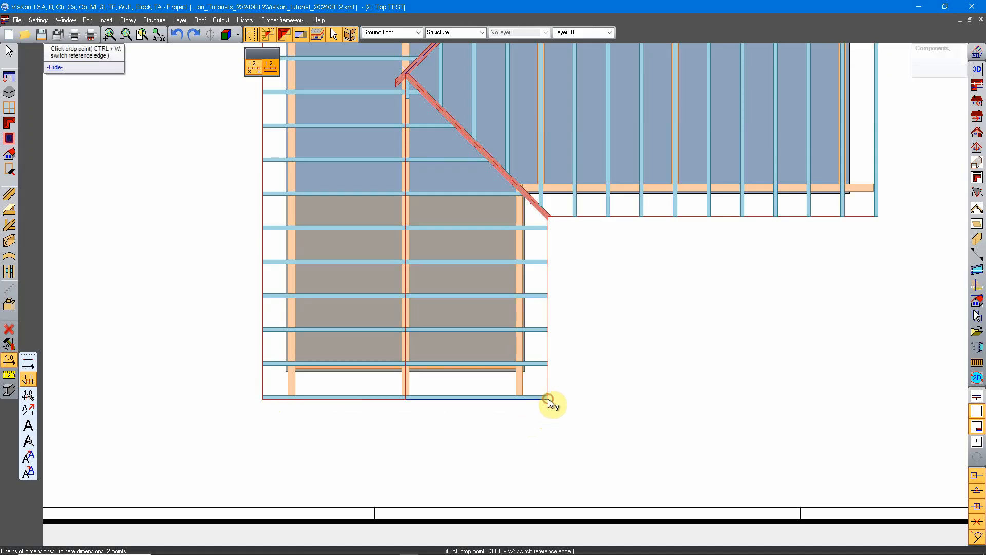
scroll(415, 433, "up", 2)
scroll(414, 431, "up", 1)
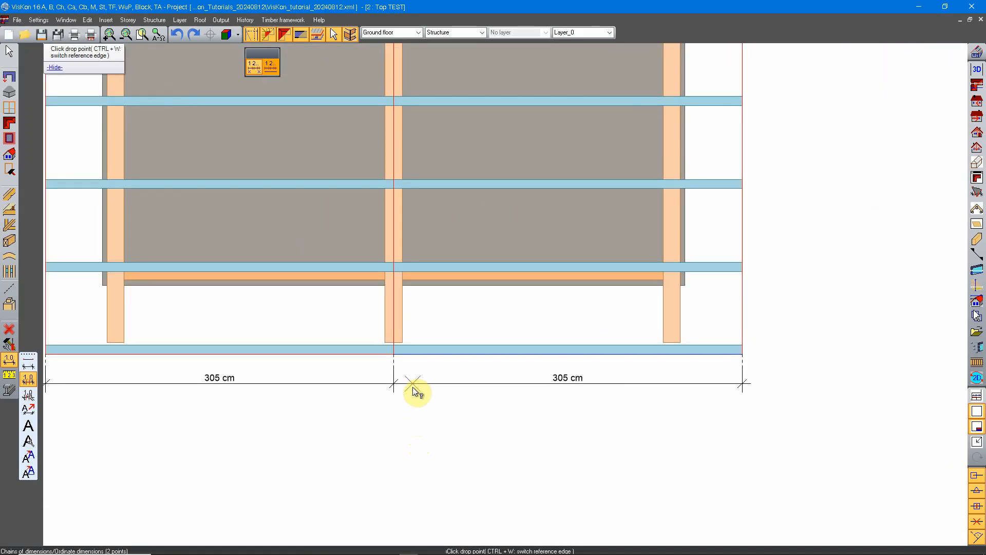
scroll(413, 366, "down", 2)
scroll(403, 371, "up", 1)
scroll(411, 374, "up", 2)
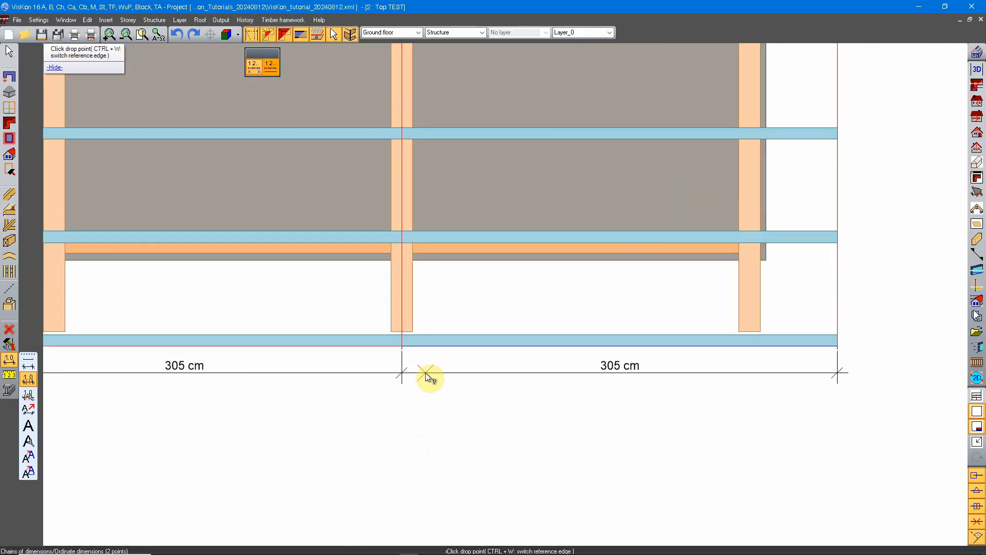
scroll(429, 377, "down", 3)
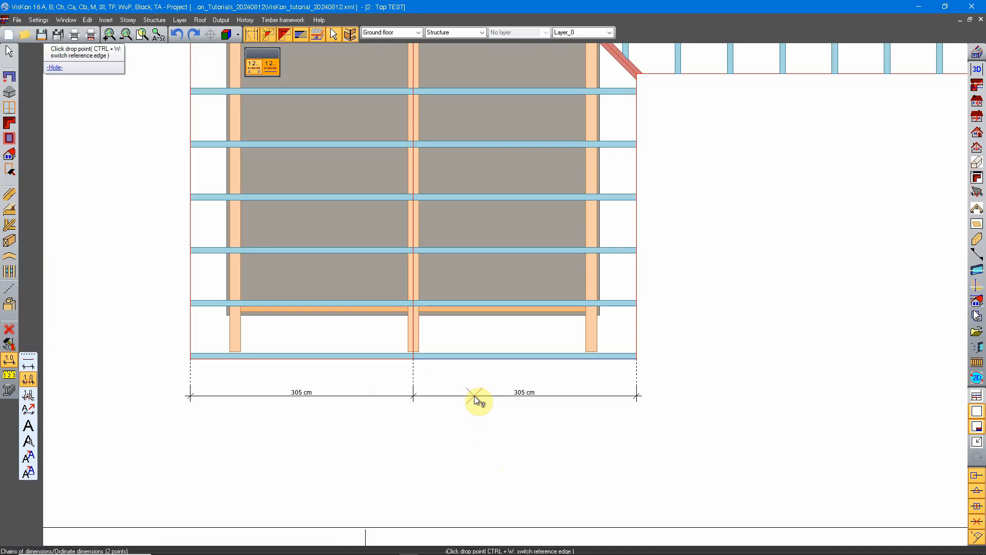
left_click(474, 395)
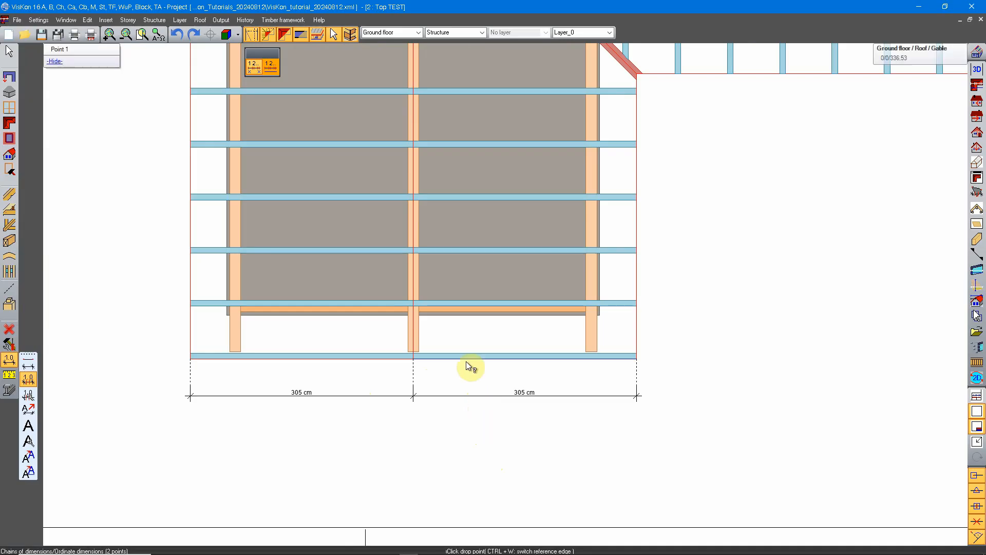
left_click(192, 305)
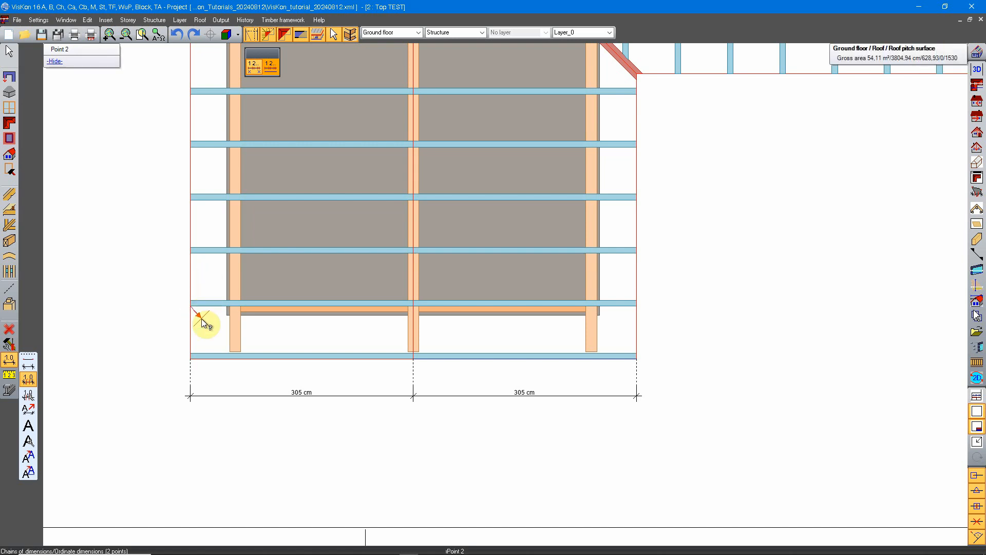
left_click(637, 307)
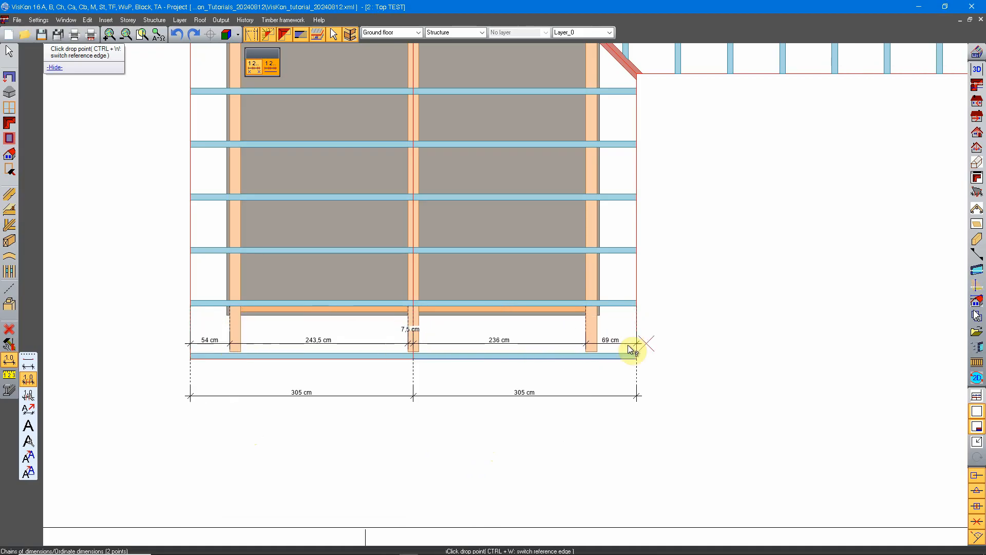
right_click(434, 434)
right_click(96, 349)
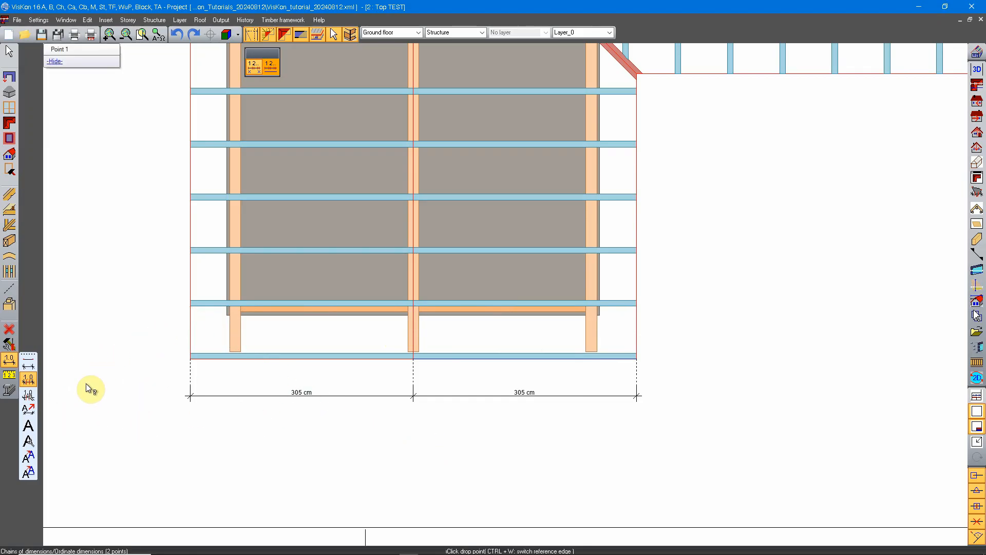
Step: Set the dimension edge reference of the multiple dimensions to both sides and apply the settings
right_click(24, 381)
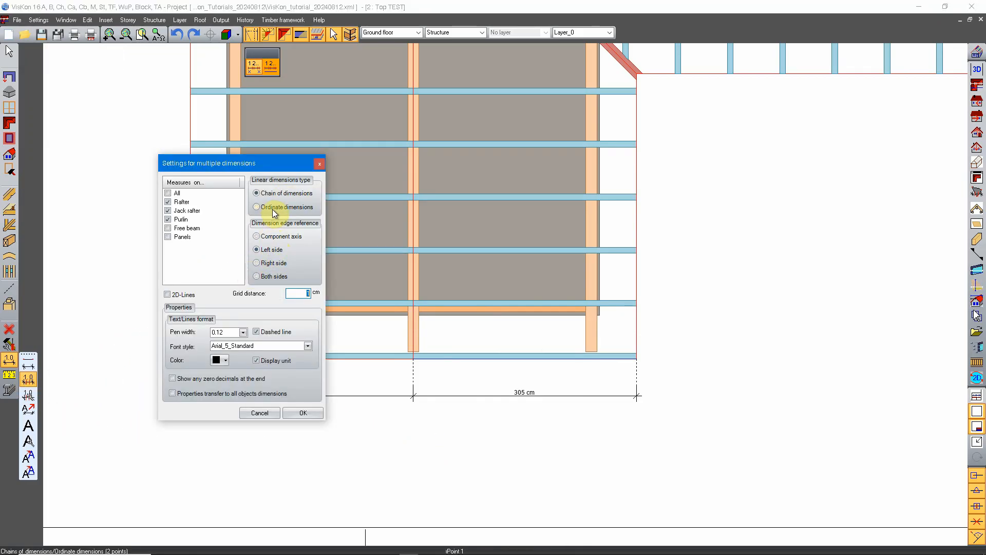
left_click(264, 277)
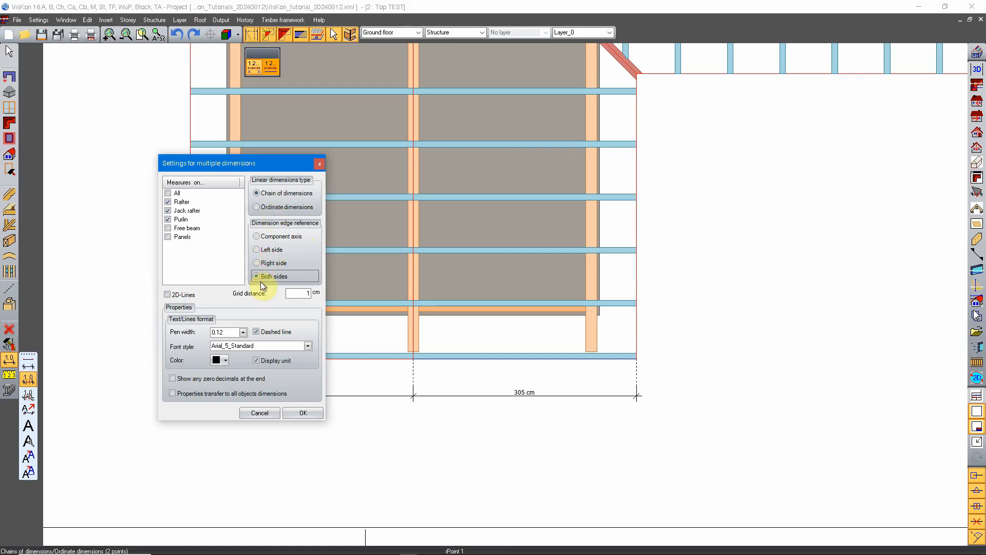
left_click(309, 413)
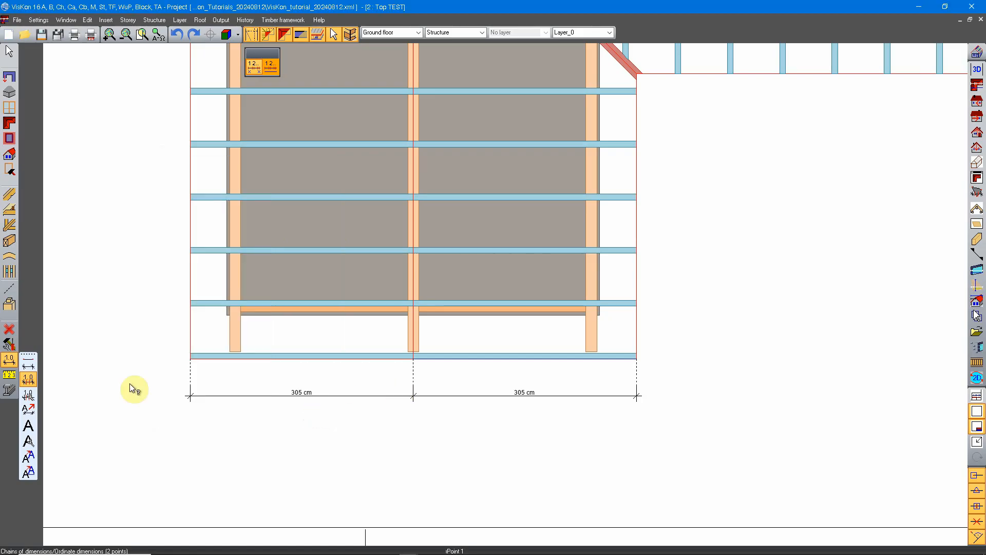
Step: Place a second chain of dimensions below the first one, measured across the lower wing between its two outer roof edges
left_click(190, 253)
left_click(636, 254)
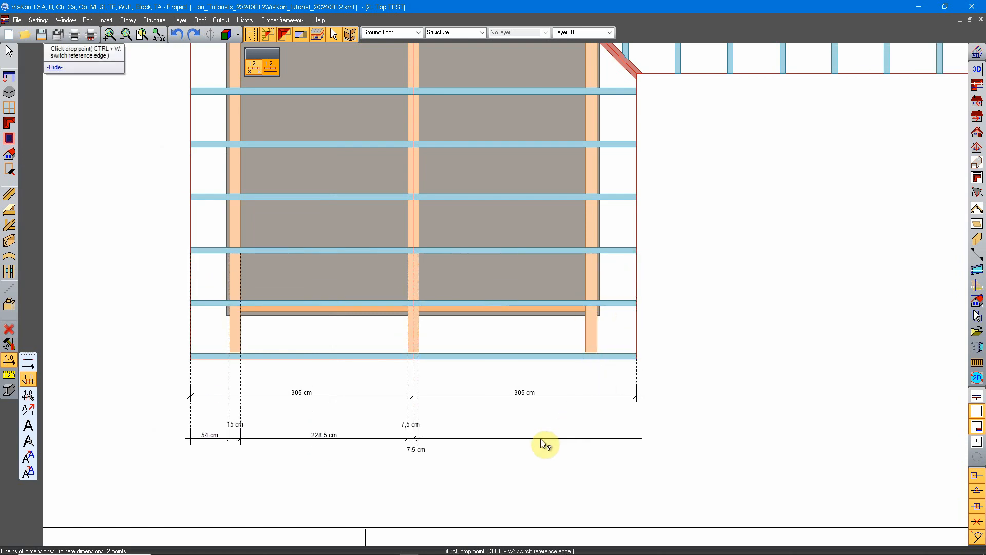
left_click(513, 426)
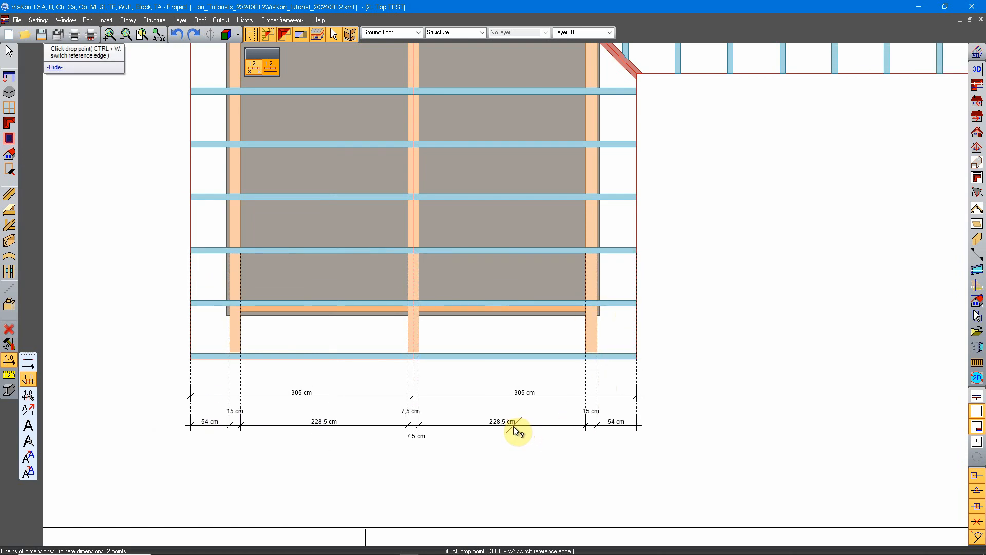
scroll(612, 428, "up", 1)
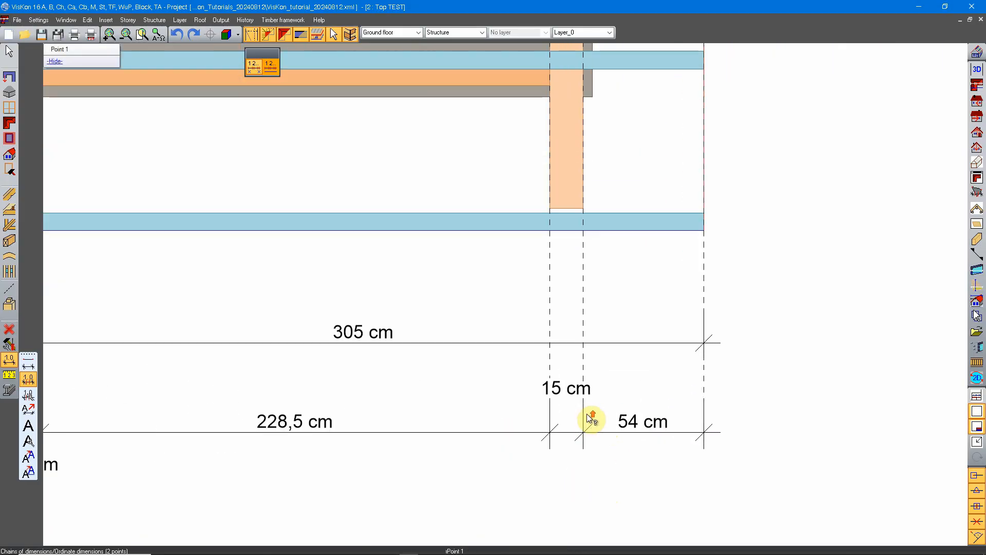
scroll(587, 414, "down", 3)
scroll(418, 380, "up", 1)
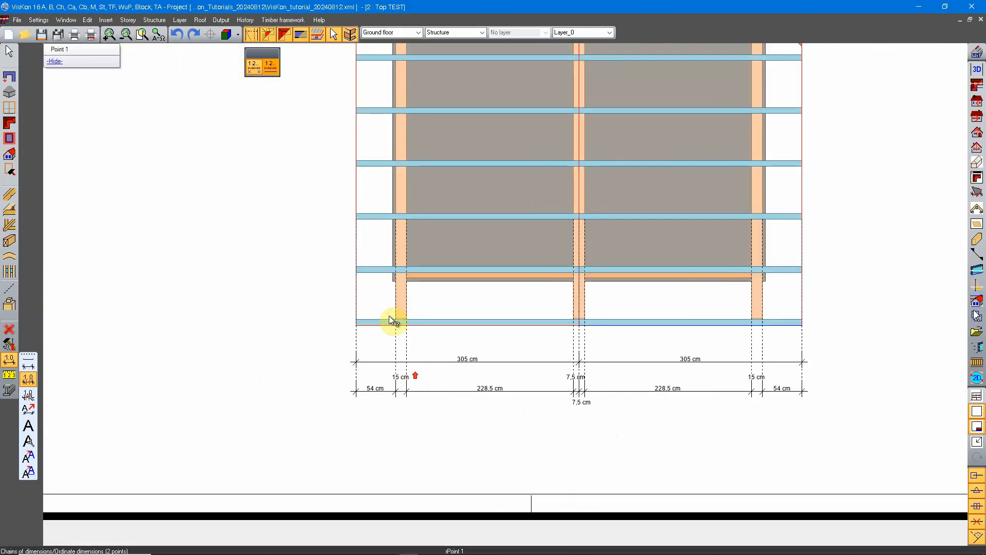
Step: Add a single overall width dimension between the lower wing's outer roof corners, placed below the two existing chains
left_click(28, 363)
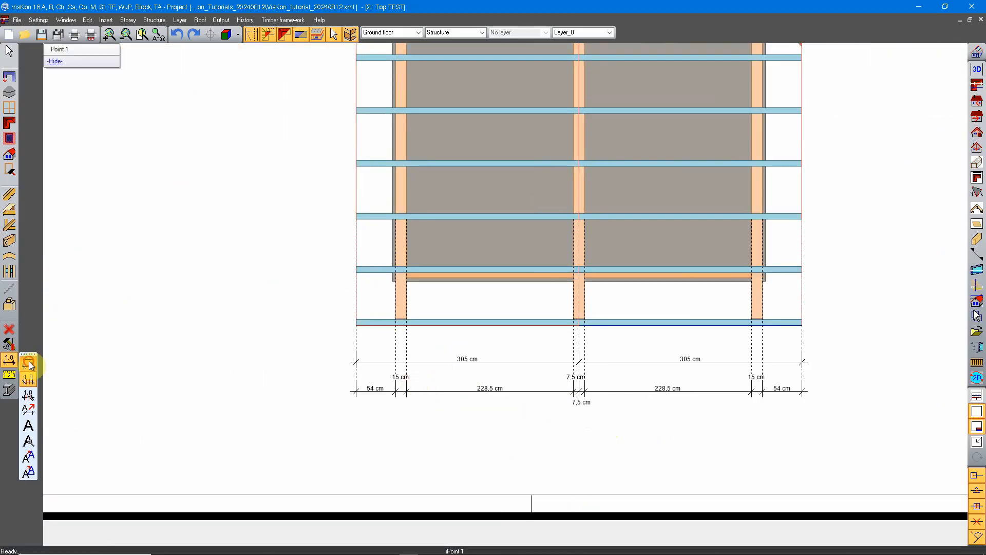
left_click(356, 316)
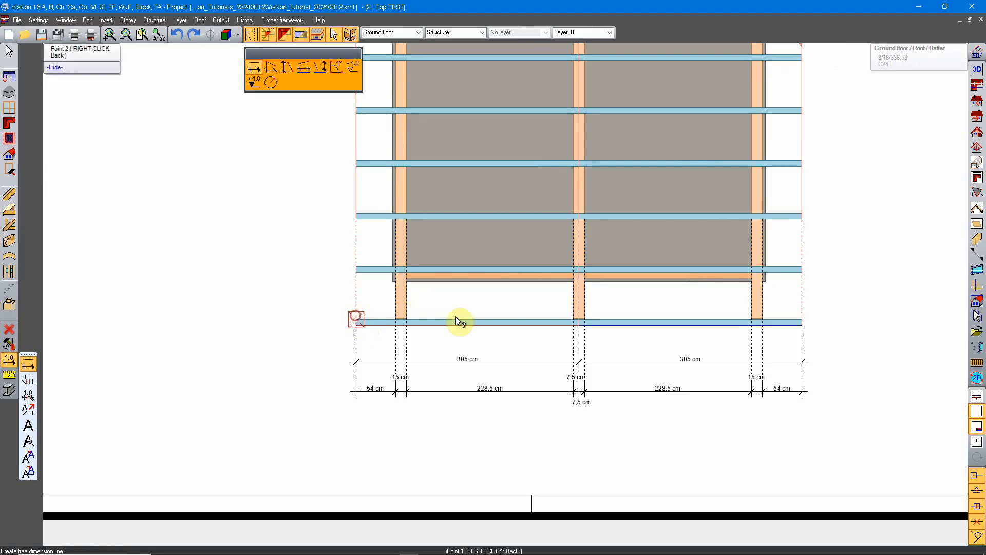
left_click(800, 321)
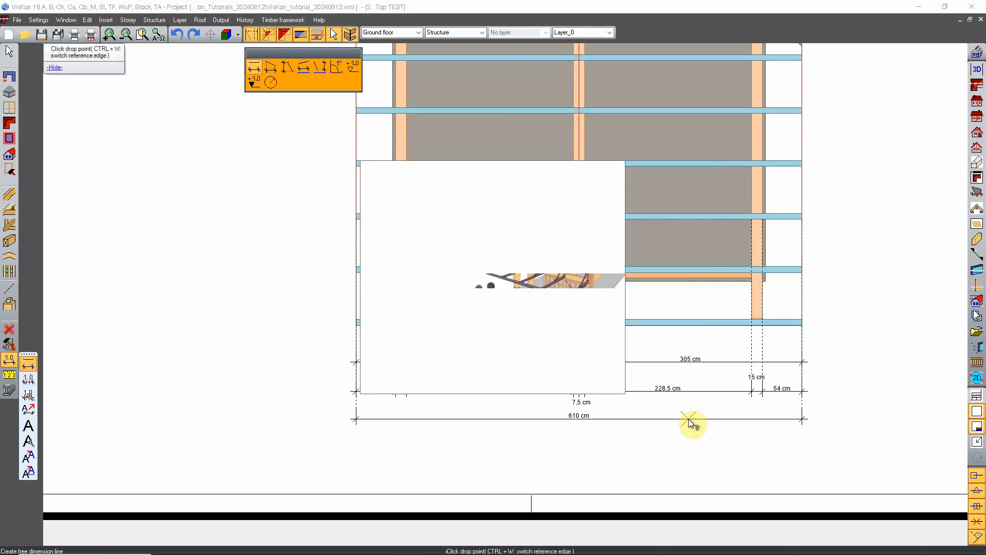
left_click(688, 418)
Step: Examine the dimension lines below the lower wing and the main roof's timber layout up to the dormer
scroll(617, 441, "up", 2)
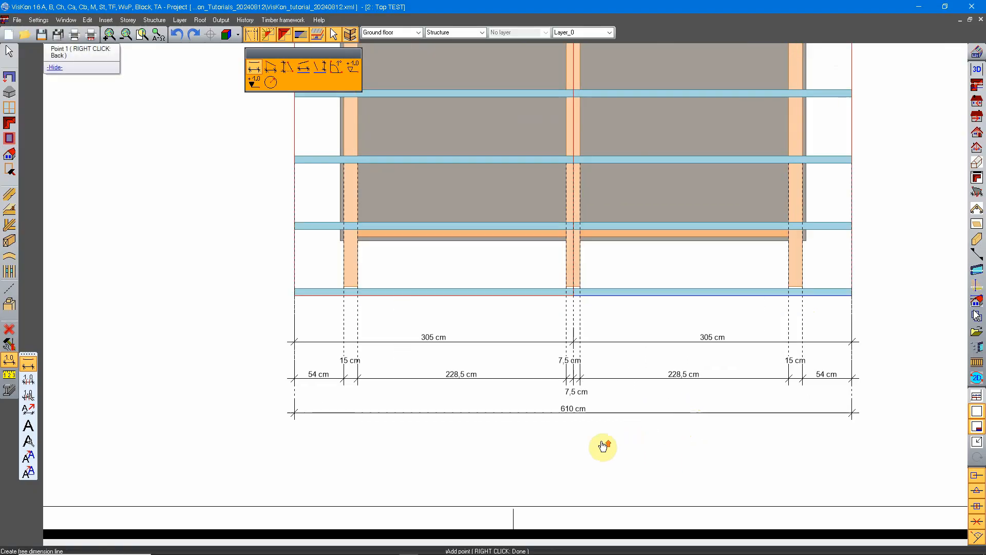
scroll(500, 403, "up", 3)
scroll(483, 393, "down", 3)
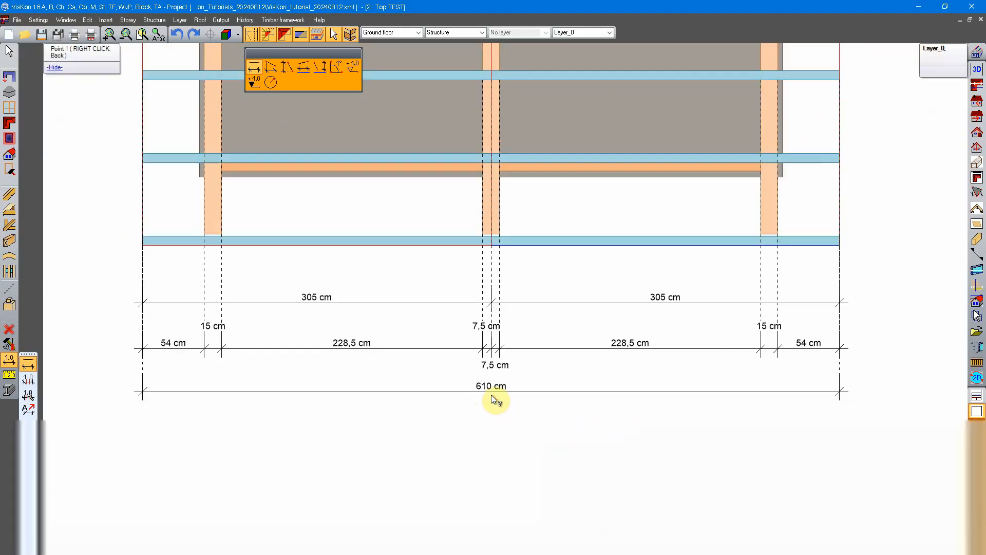
middle_click_drag(635, 300, 562, 362)
scroll(612, 329, "down", 4)
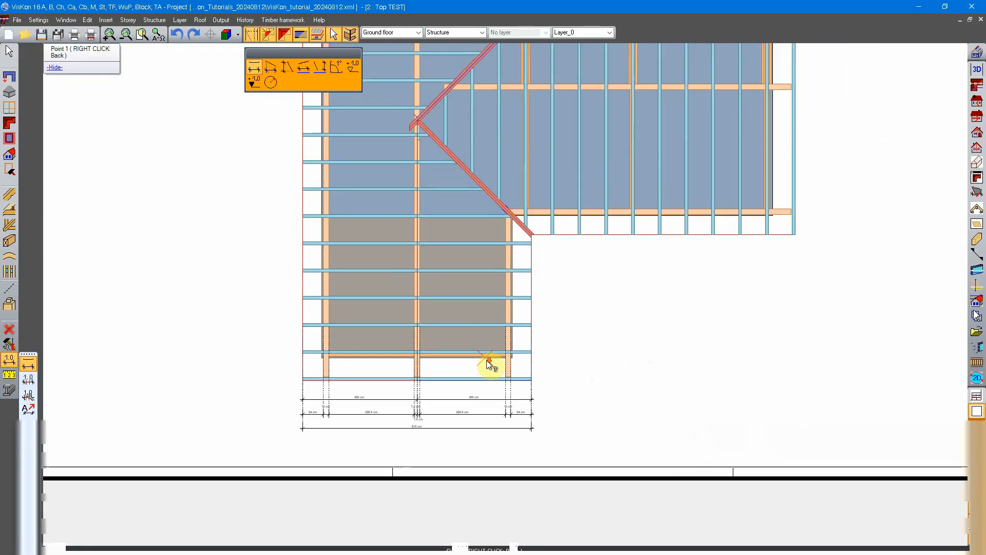
scroll(525, 292, "up", 1)
scroll(529, 339, "down", 2)
scroll(519, 390, "up", 2)
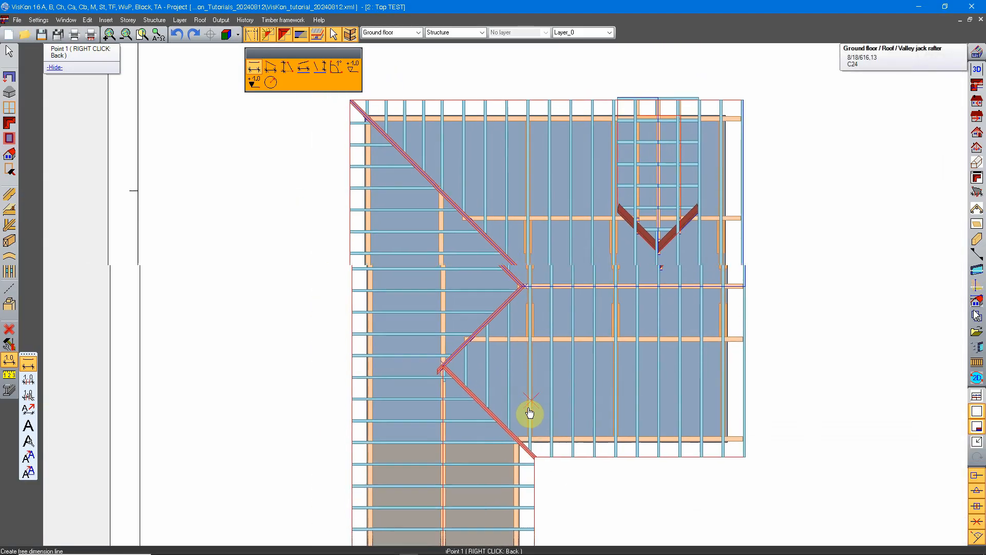
middle_click_drag(623, 396, 610, 371)
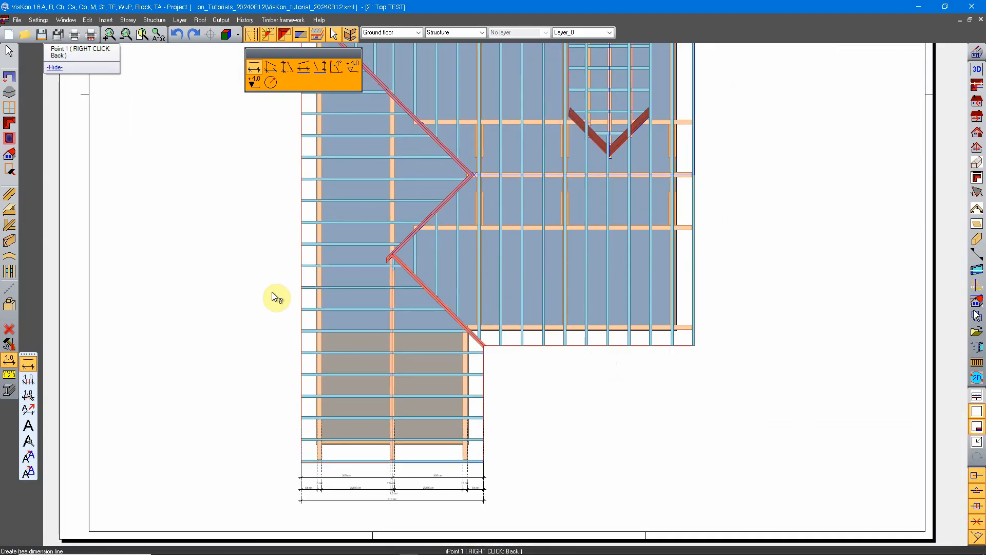
middle_click_drag(268, 320, 304, 286)
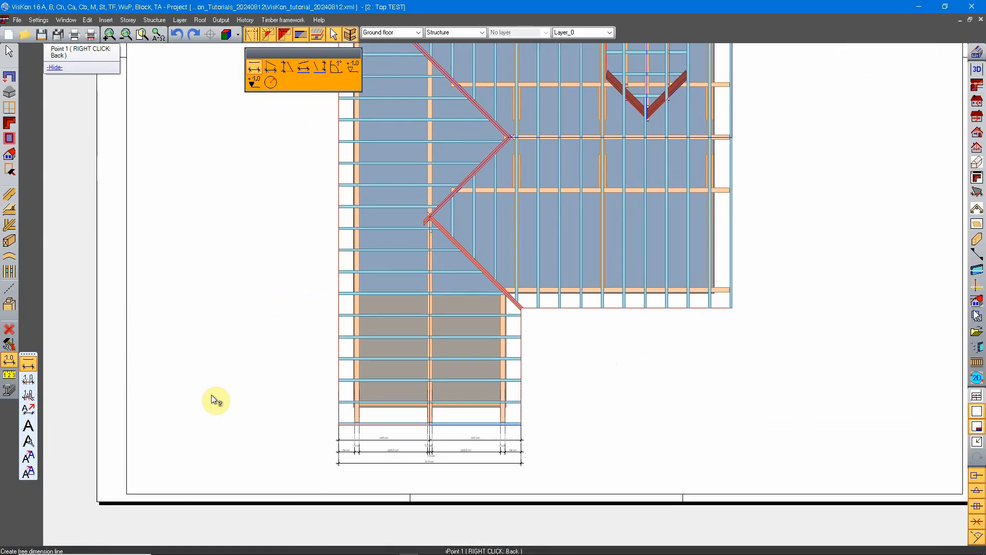
Step: Set the font style of the multiple dimensions to Courier New_8_Standard and apply the settings
left_click(29, 379)
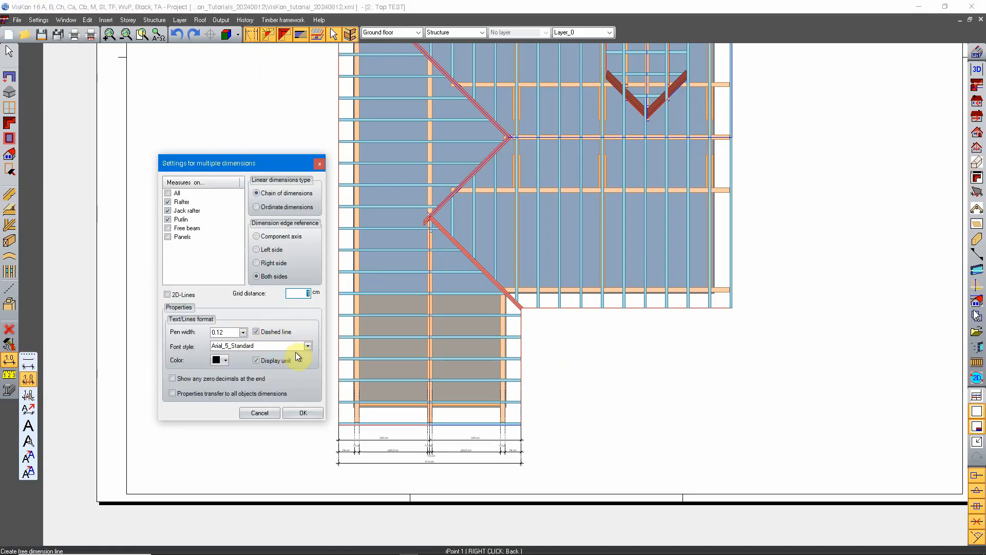
left_click(308, 346)
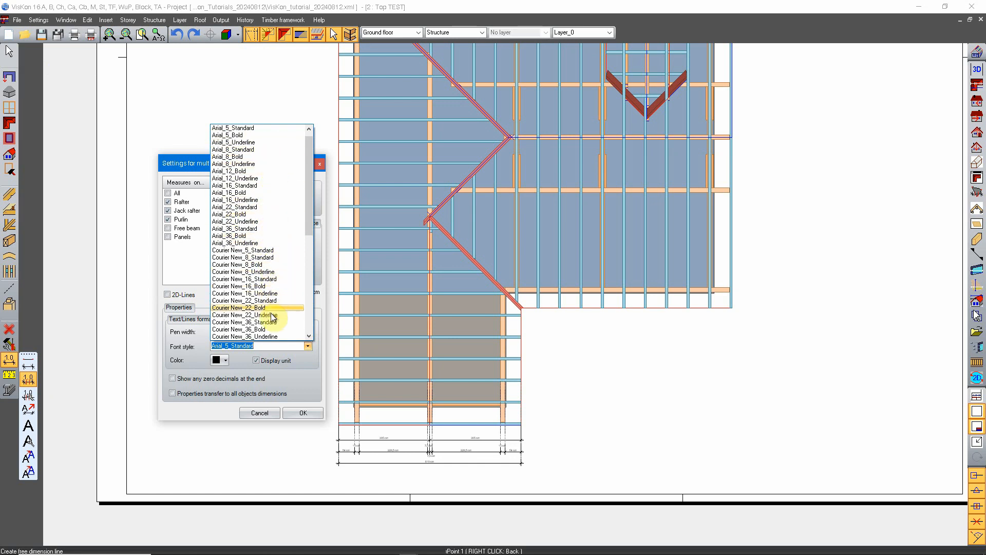
left_click(279, 256)
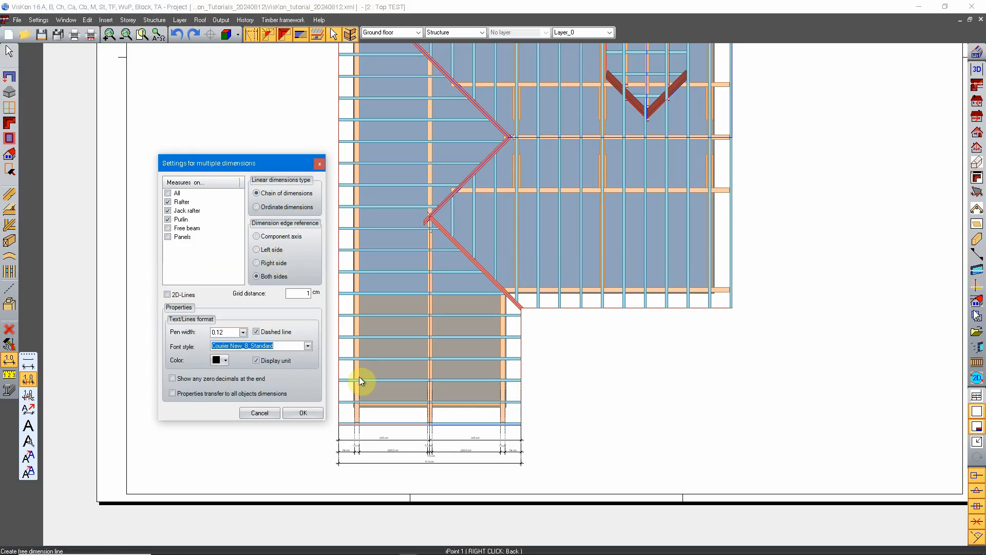
left_click(303, 412)
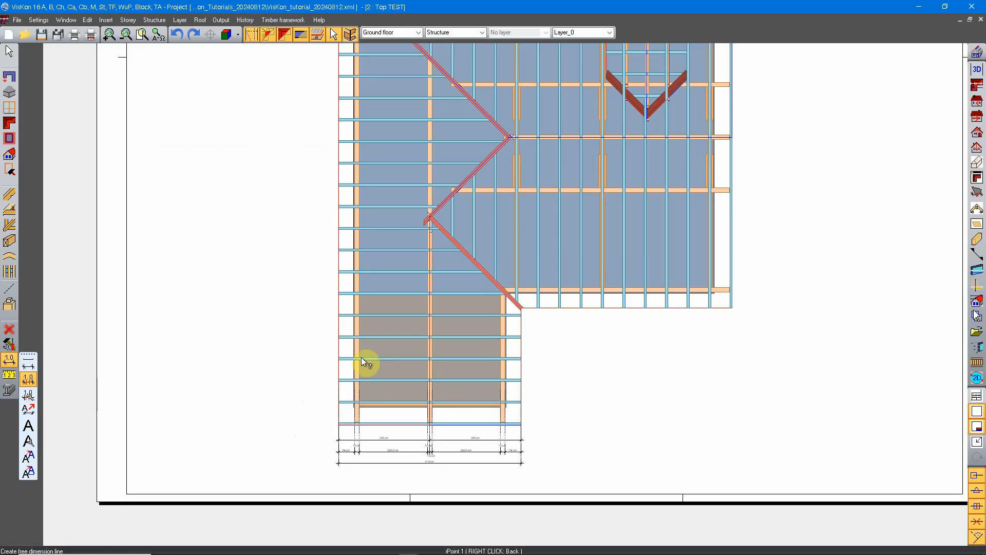
Step: Place a vertical dimension line just outside the main roof's gable edge, measured from the lower eave to the upper eave
scroll(524, 403, "up", 2)
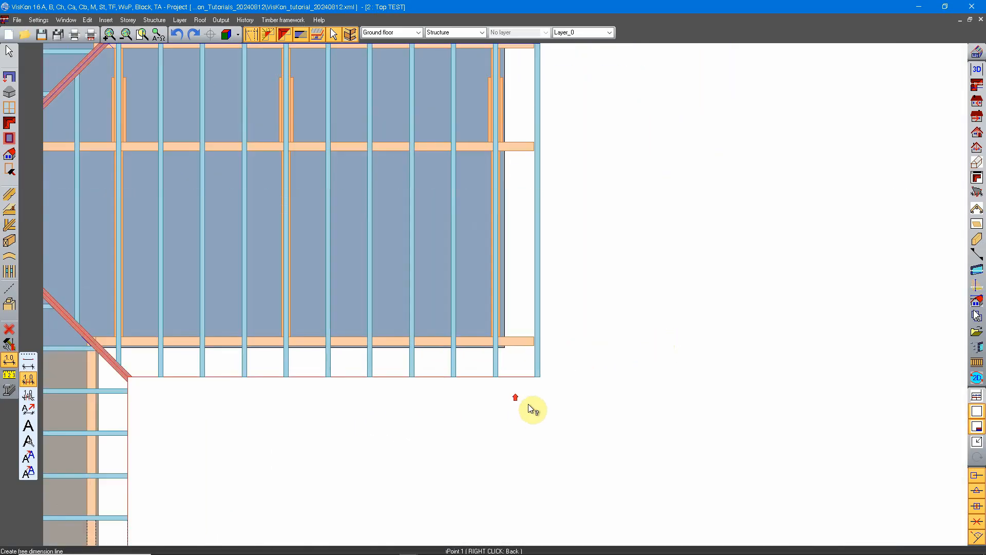
left_click(494, 381)
middle_click_drag(519, 197, 491, 499)
middle_click_drag(478, 211, 463, 497)
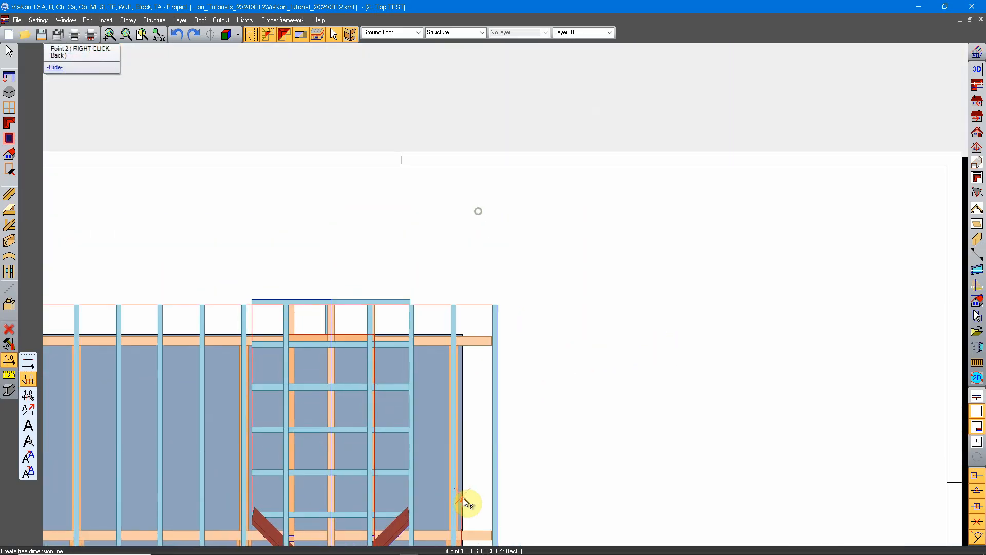
left_click(451, 306)
scroll(467, 316, "down", 2)
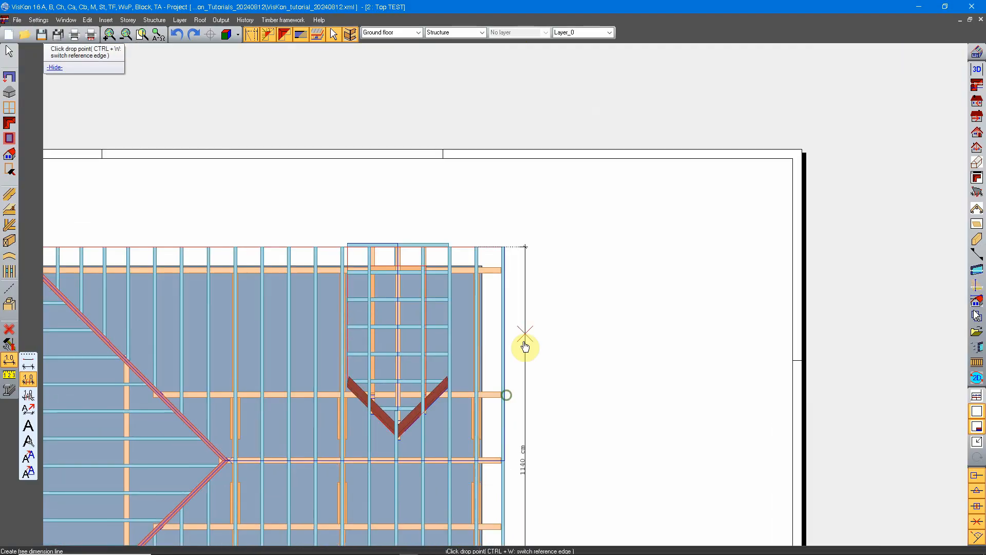
scroll(534, 386, "up", 2)
scroll(534, 435, "down", 2)
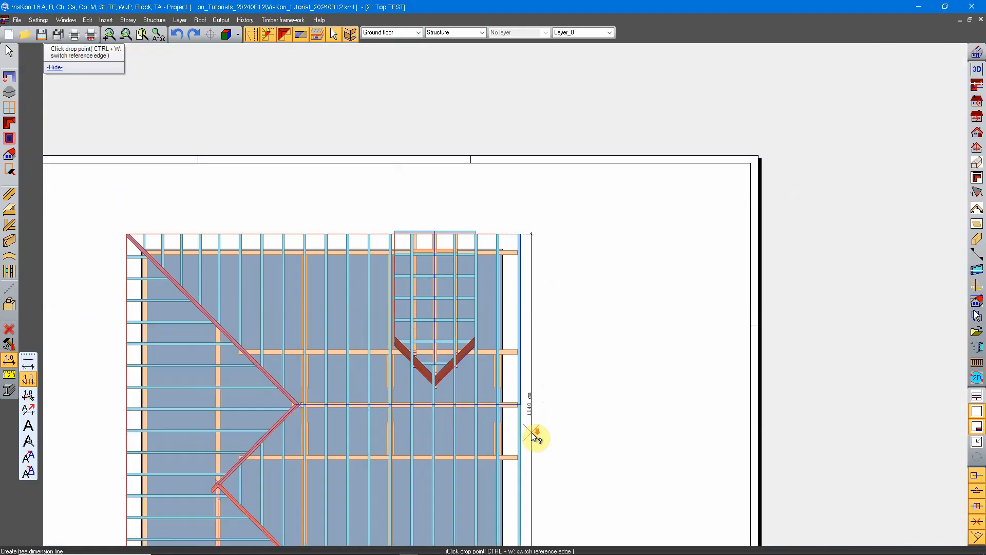
middle_click_drag(535, 436, 553, 342)
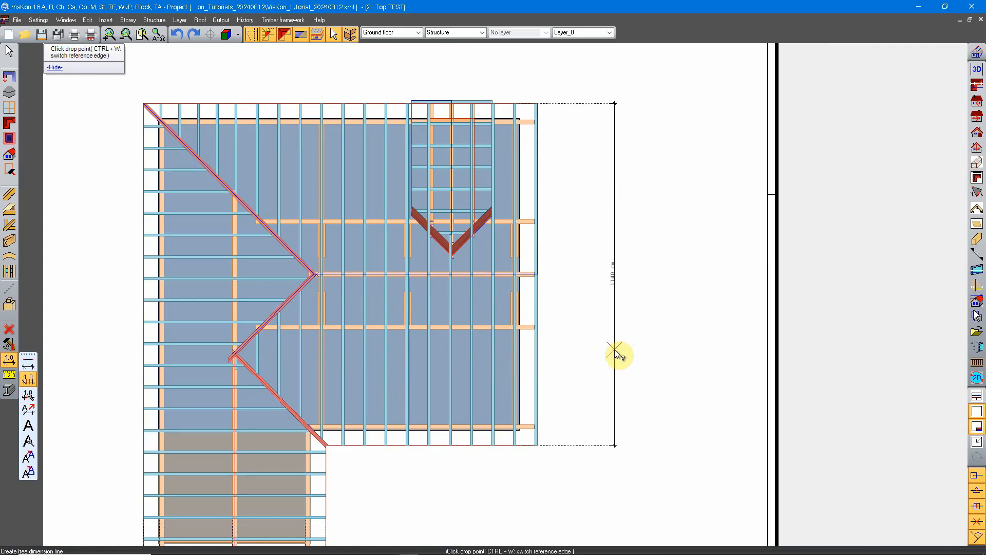
left_click(554, 356)
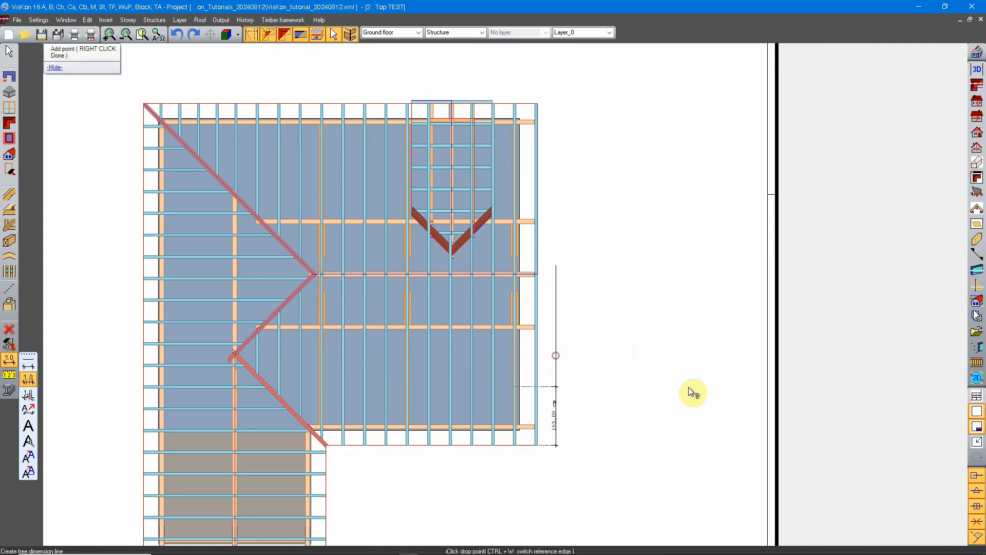
Step: Add points to the vertical dimension line at both edges of the lower intermediate purlin, the ridge purlin and the upper intermediate purlin
middle_click_drag(376, 349, 418, 329)
left_click(606, 294)
scroll(564, 293, "up", 4)
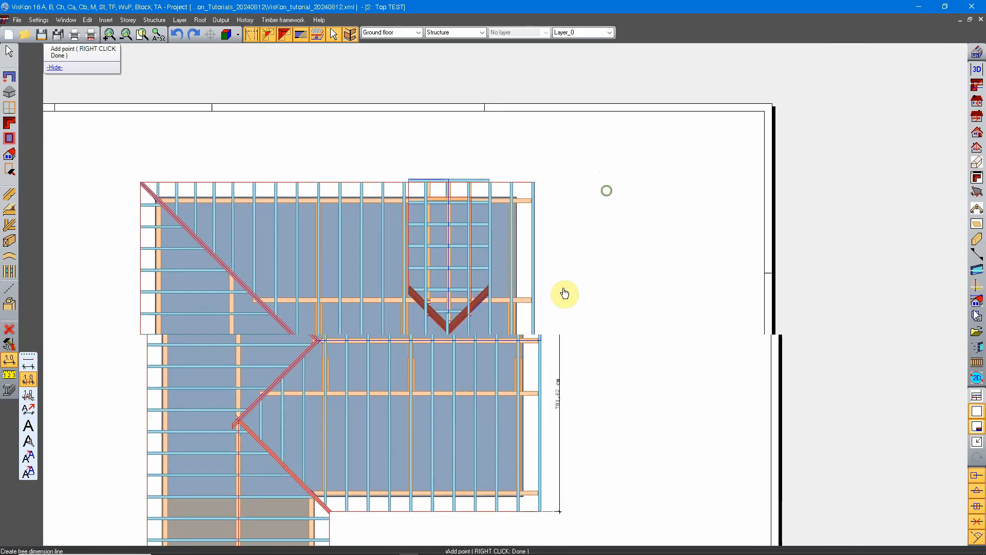
middle_click_drag(542, 426, 529, 364)
left_click(486, 387)
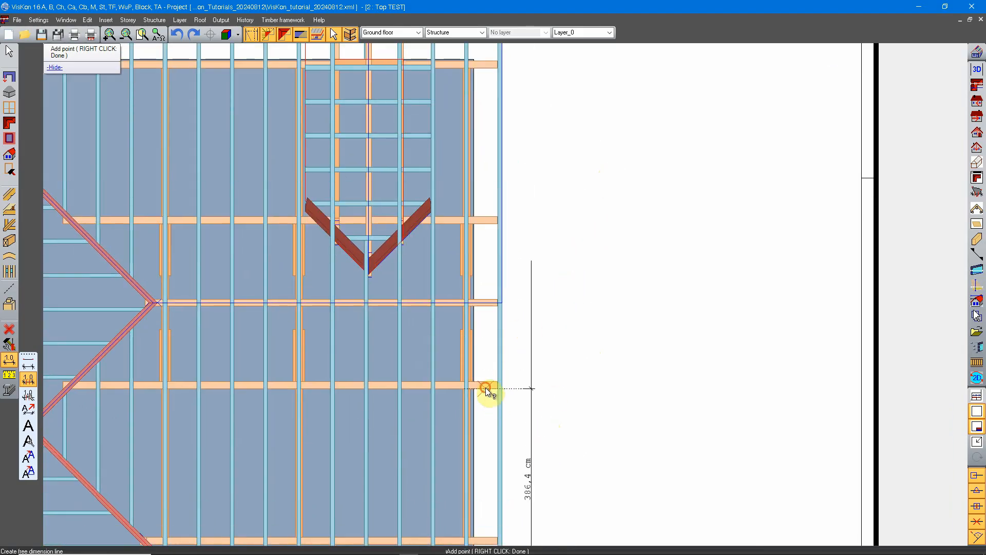
left_click(486, 379)
left_click(486, 308)
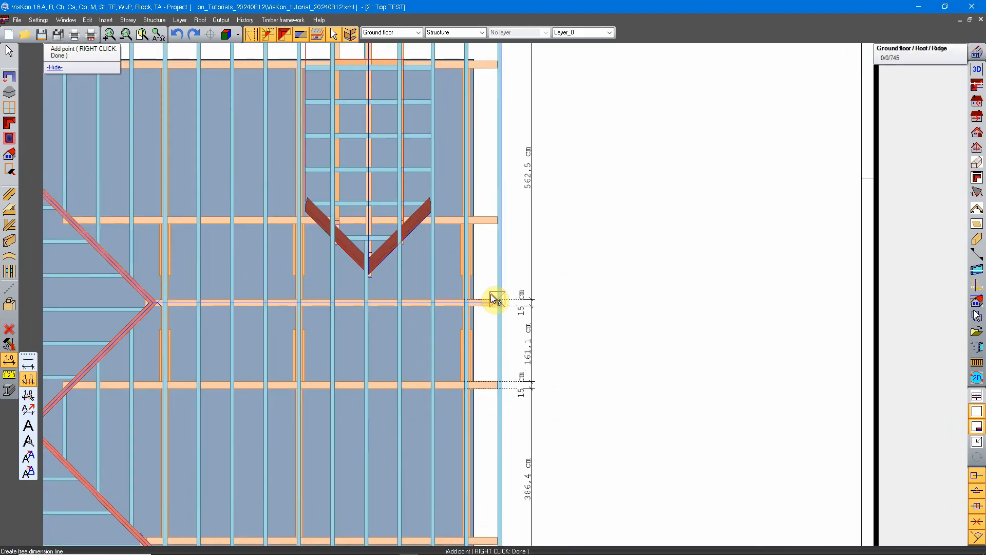
left_click(489, 296)
left_click(485, 222)
left_click(486, 216)
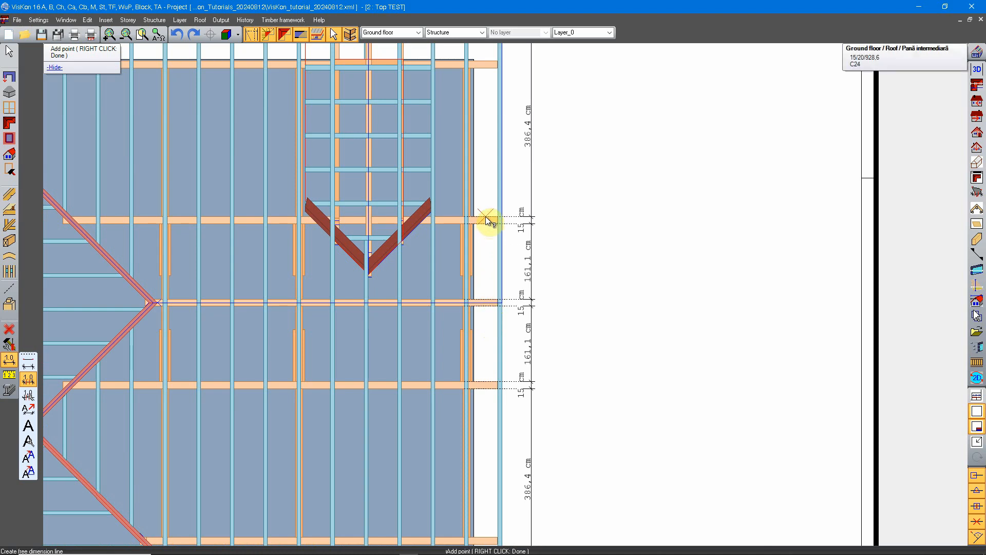
Step: Add points to the vertical dimension line at both edges of the upper and lower eaves purlins and finish the line
middle_click_drag(484, 103, 476, 278)
left_click(480, 243)
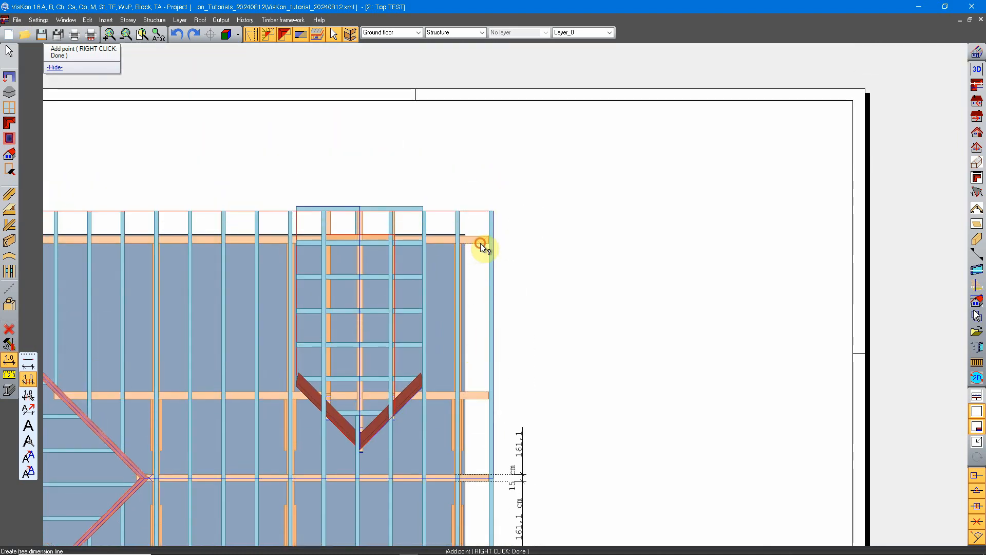
left_click(478, 234)
middle_click_drag(494, 397, 486, 166)
middle_click_drag(492, 357, 478, 240)
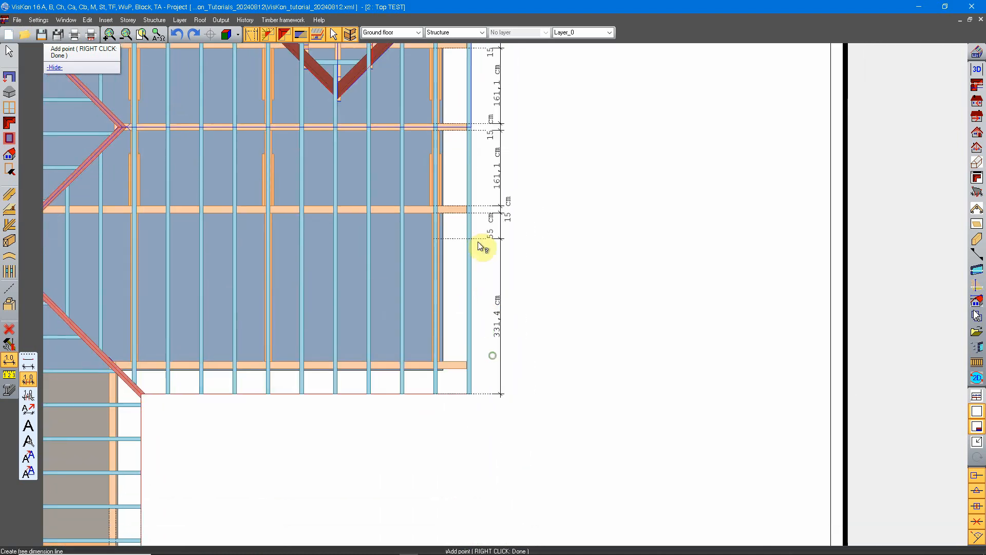
left_click(458, 366)
right_click(461, 361)
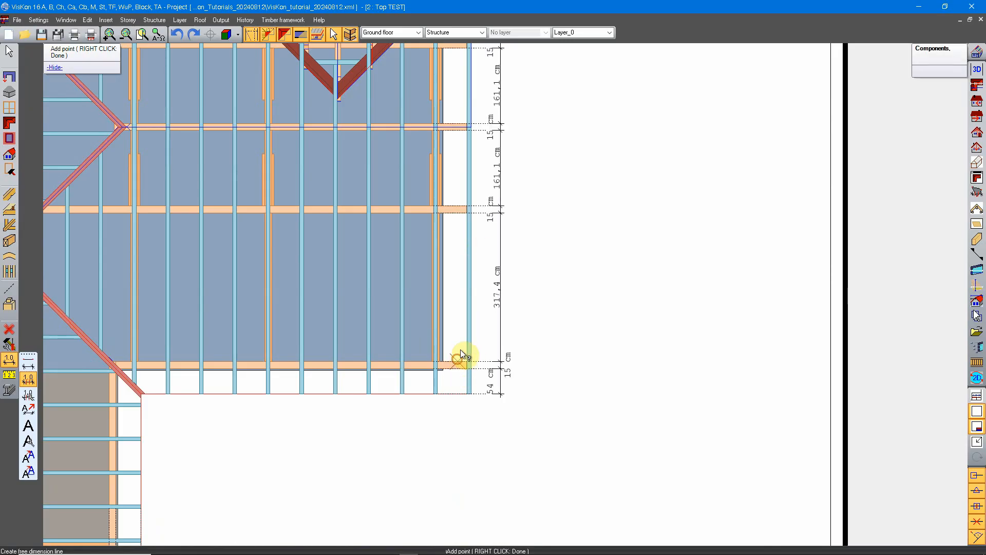
scroll(616, 336, "down", 3)
scroll(596, 350, "up", 6)
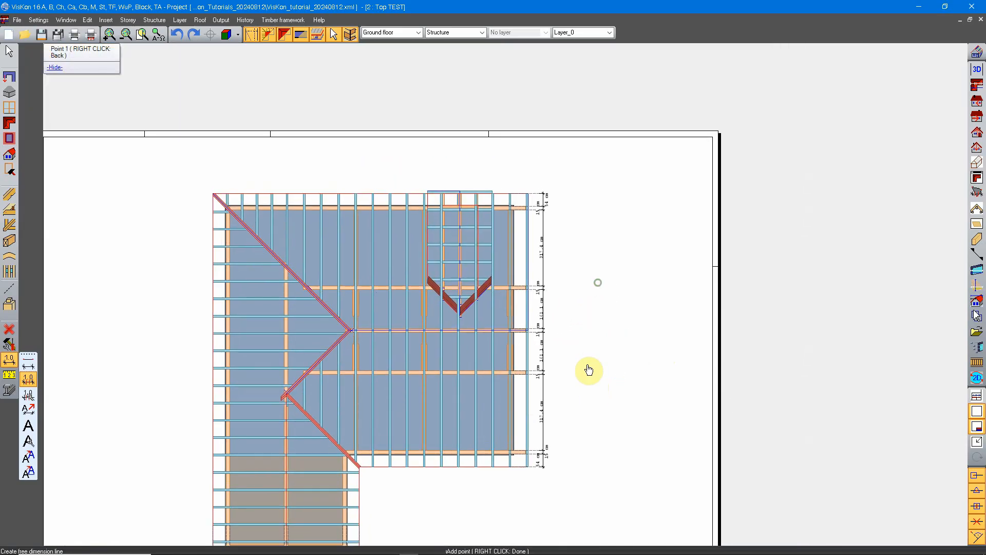
scroll(483, 266, "down", 4)
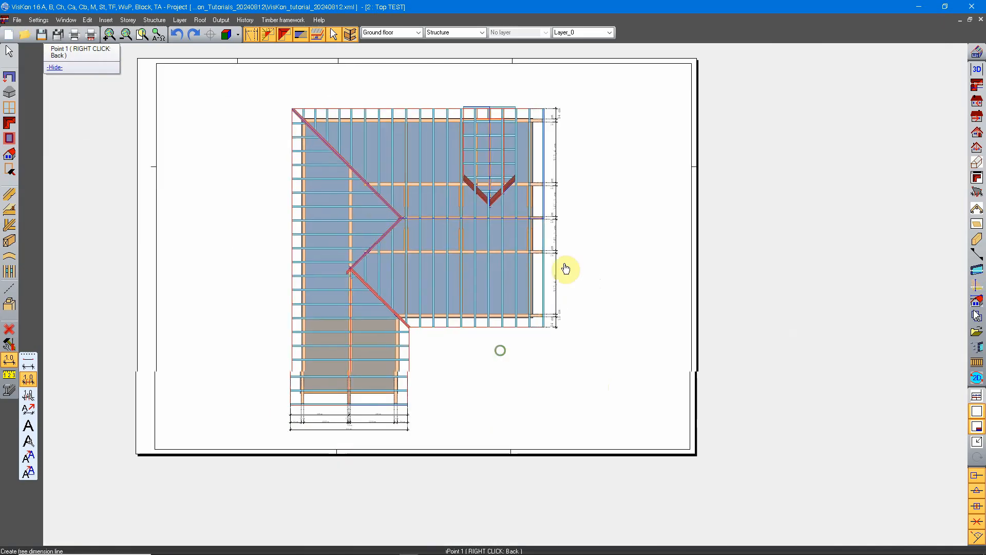
scroll(566, 268, "up", 2)
middle_click_drag(462, 370, 552, 434)
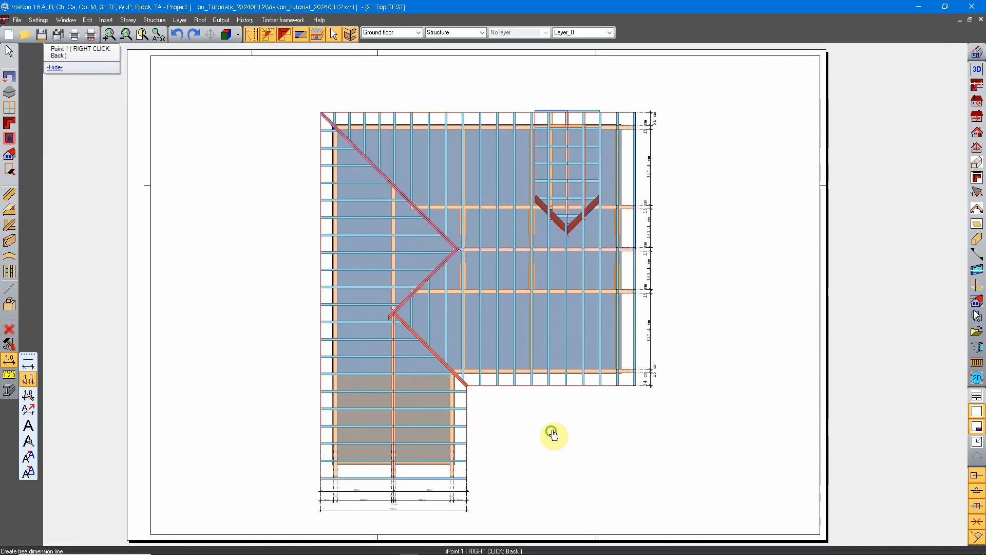
right_click(535, 363)
Step: Place a text label on the sheet above the main roof with the font style Arial_12_Underline
middle_click_drag(545, 255, 527, 342)
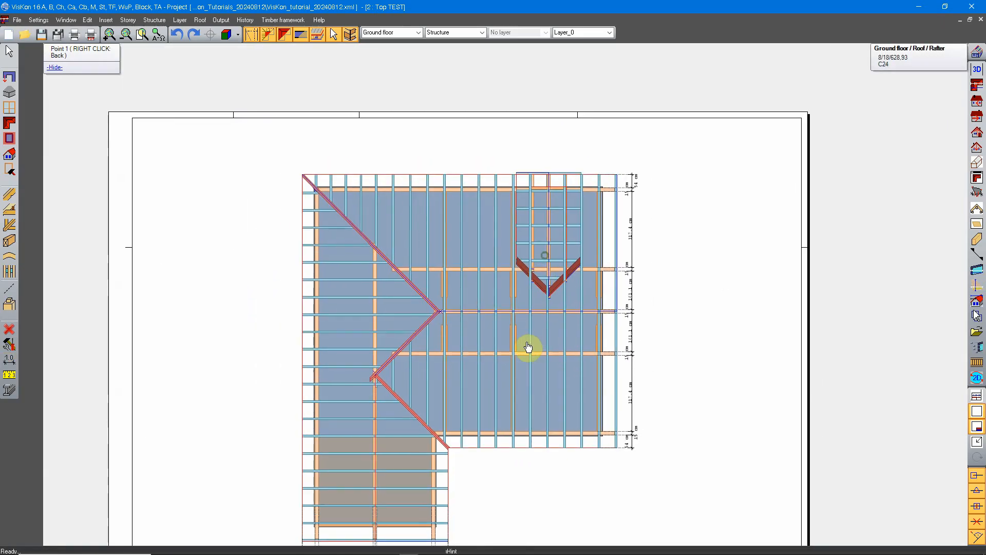
left_click(9, 360)
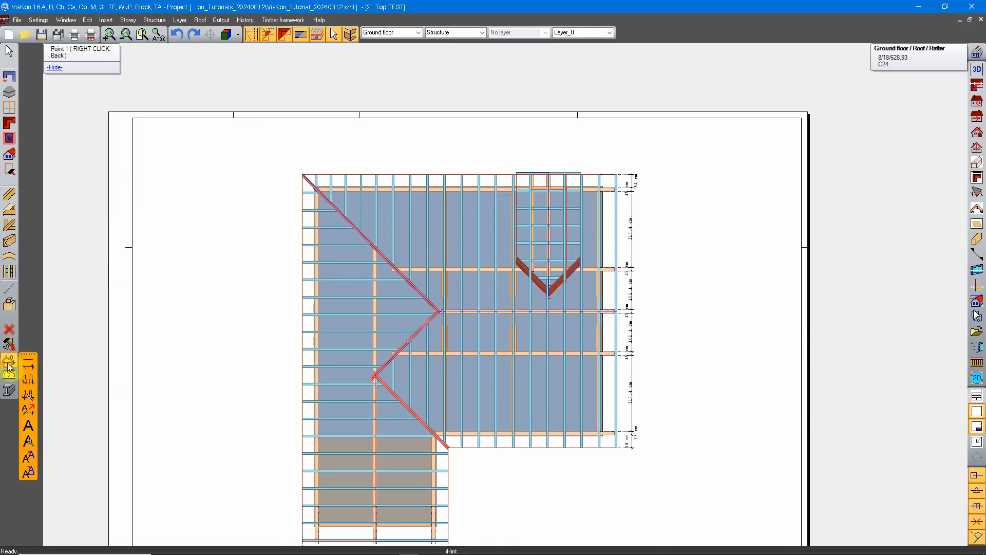
left_click(28, 425)
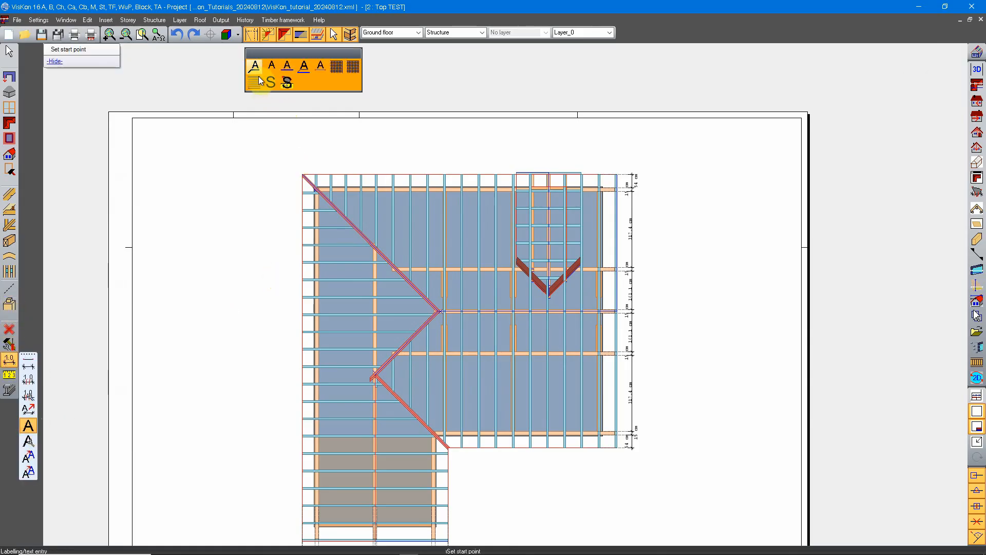
left_click(271, 71)
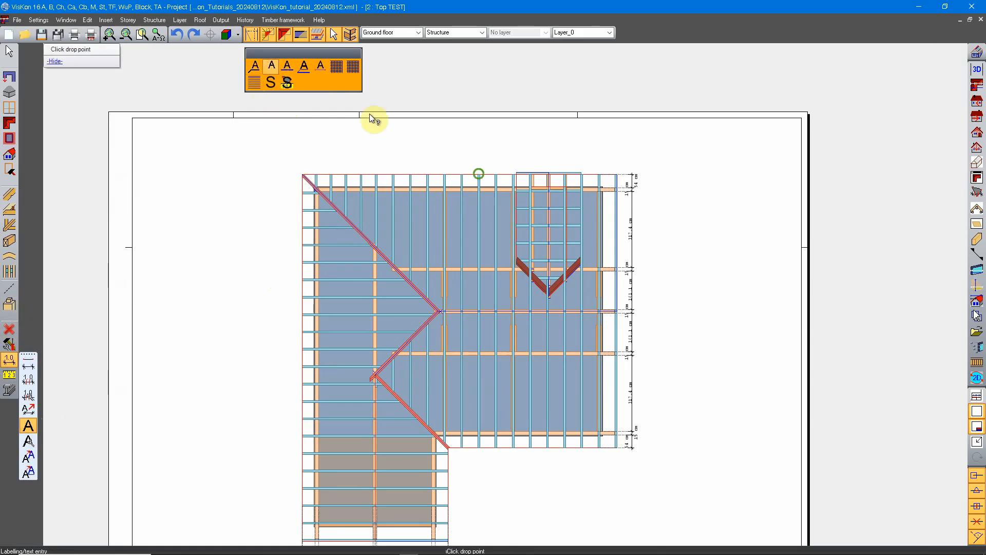
scroll(461, 184, "up", 2)
left_click(460, 185)
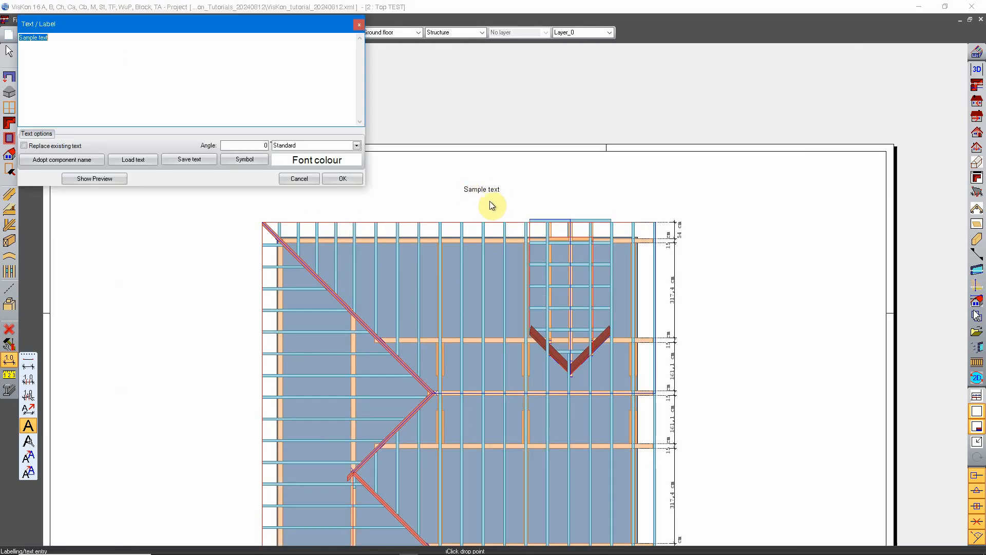
left_click(342, 146)
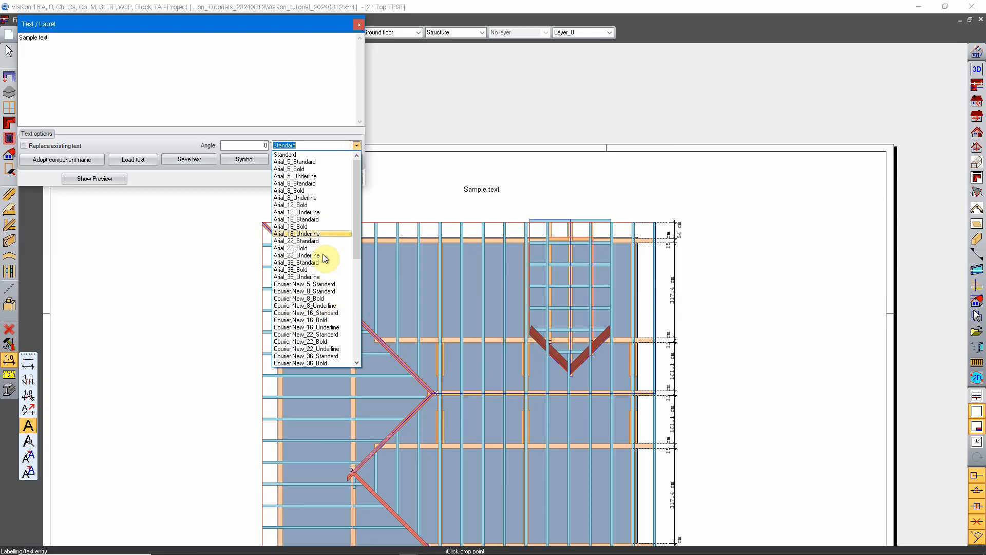
left_click(323, 211)
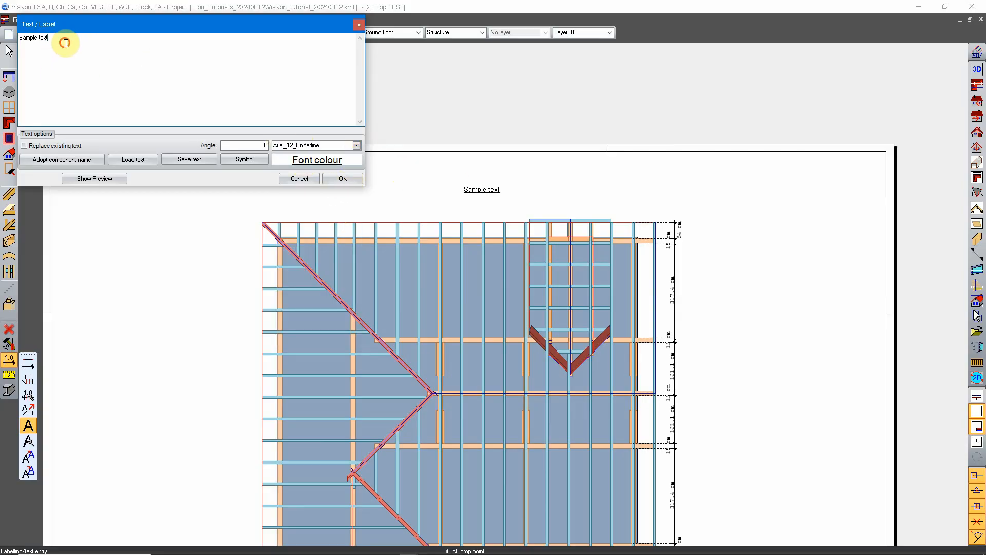
Step: Replace the sample text with "Top view" and "1:50" on two lines, then confirm the label and leave text entry
left_click_drag(20, 38, 44, 41)
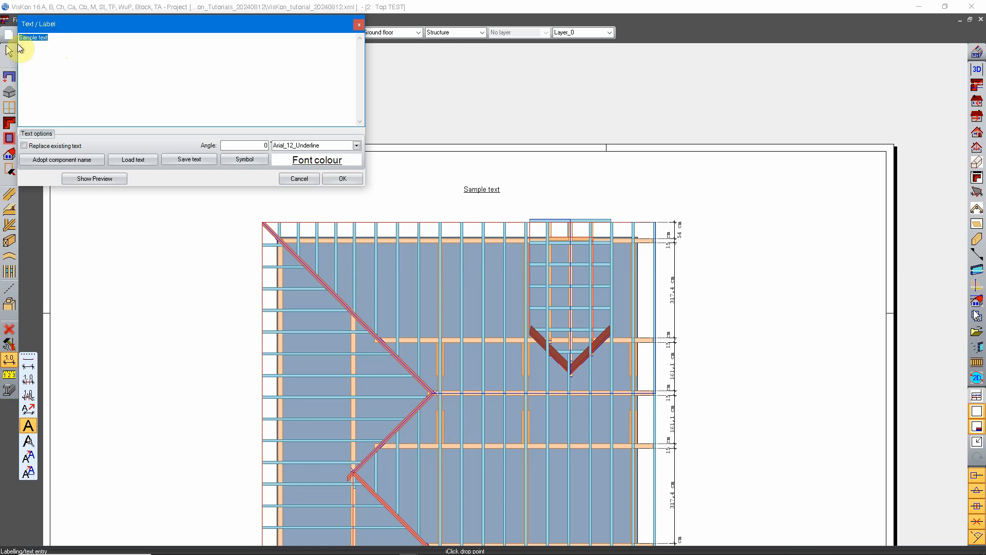
type("Top view")
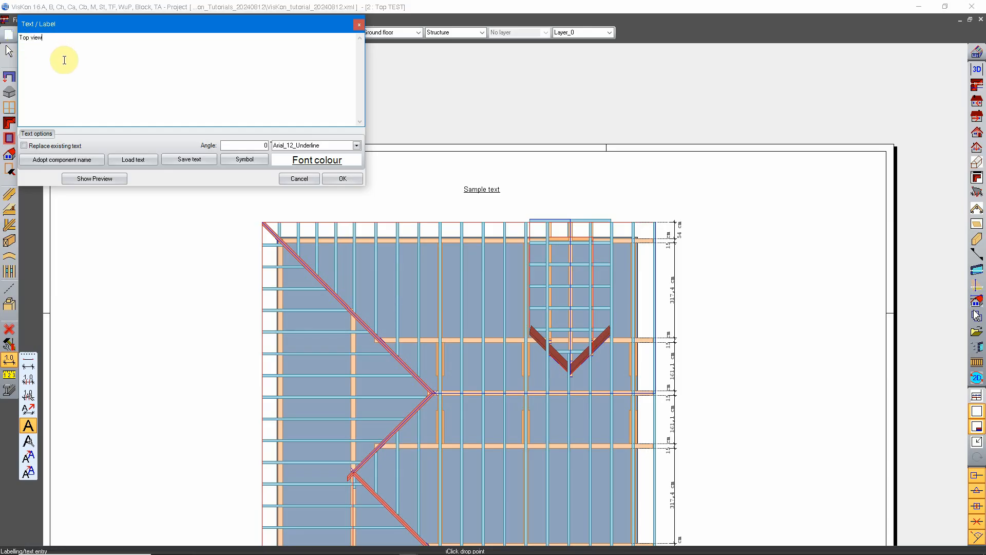
key("Return")
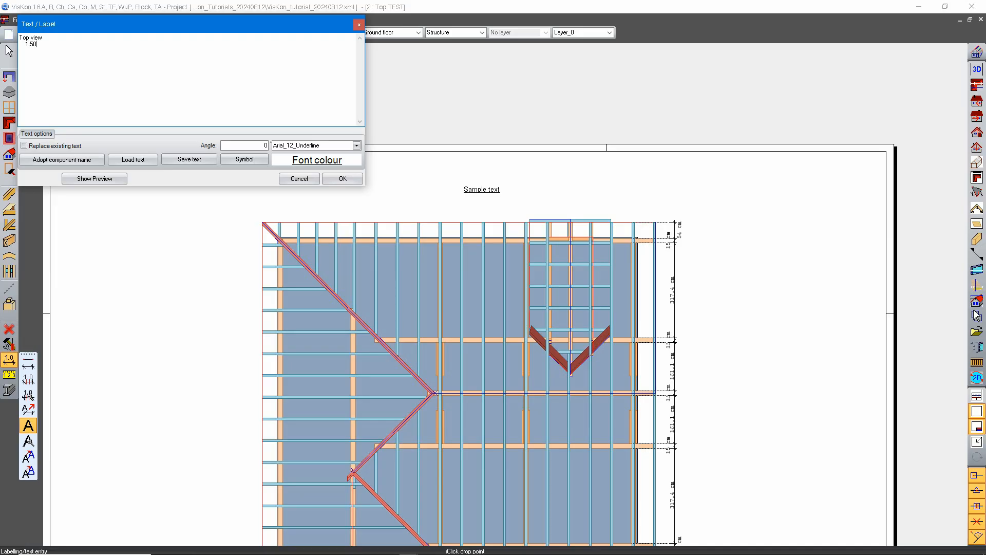
left_click(342, 179)
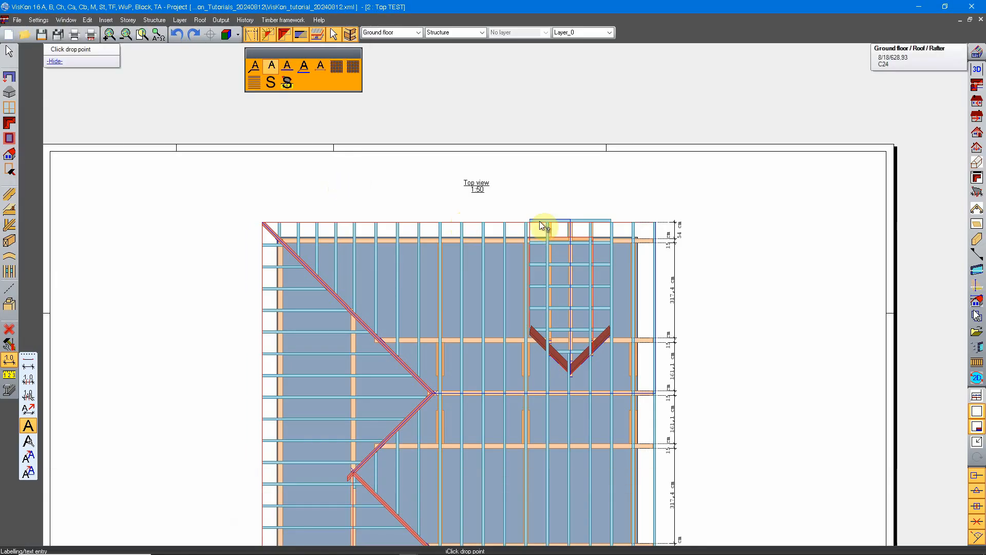
scroll(514, 196, "up", 3)
scroll(462, 206, "down", 4)
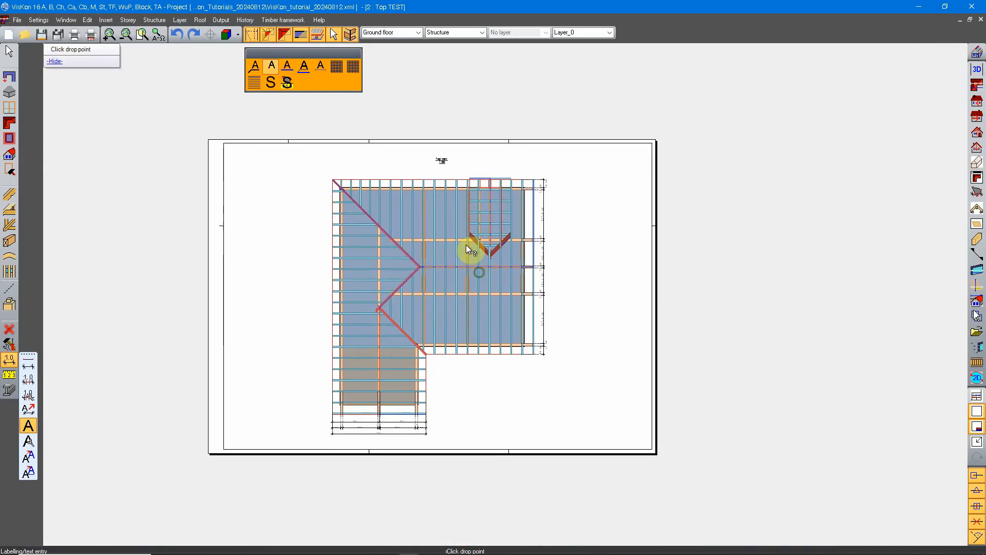
scroll(442, 287, "up", 1)
key("Escape")
middle_click_drag(481, 313, 520, 286)
mouse_move(459, 263)
middle_mouse_down()
mouse_move(497, 280)
mouse_move(536, 280)
middle_mouse_up()
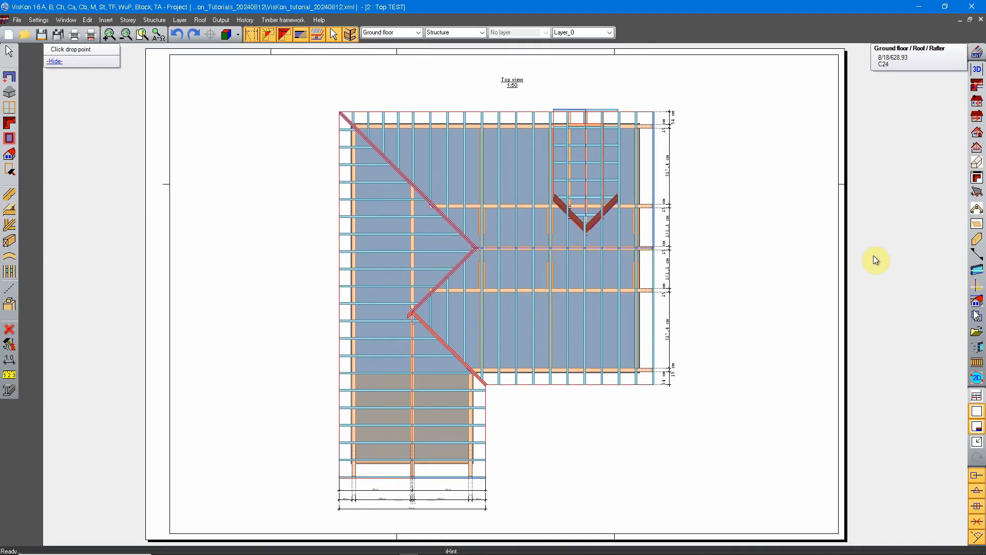
Step: Start a new 2D view from the left and name it "Left elevation TEST"
left_click(977, 101)
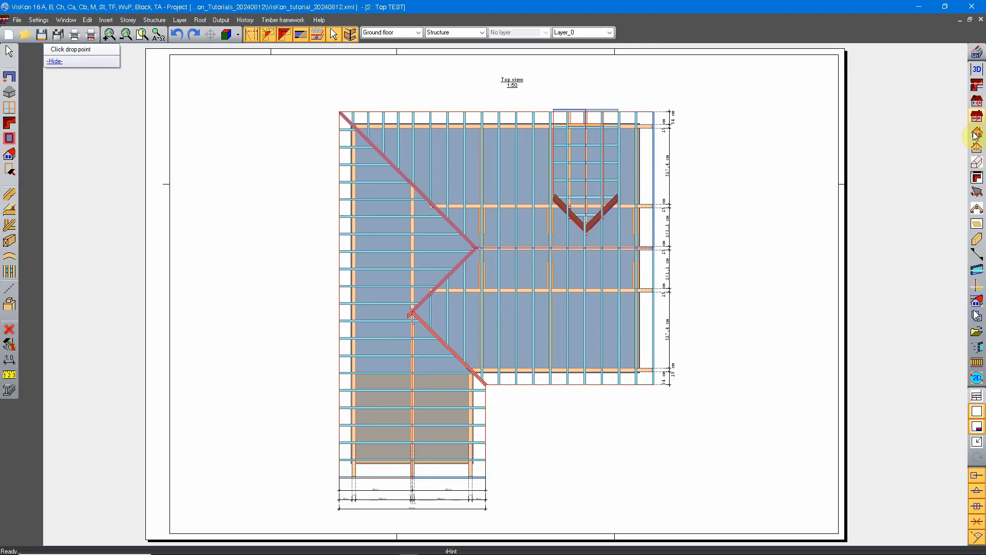
left_click(760, 206)
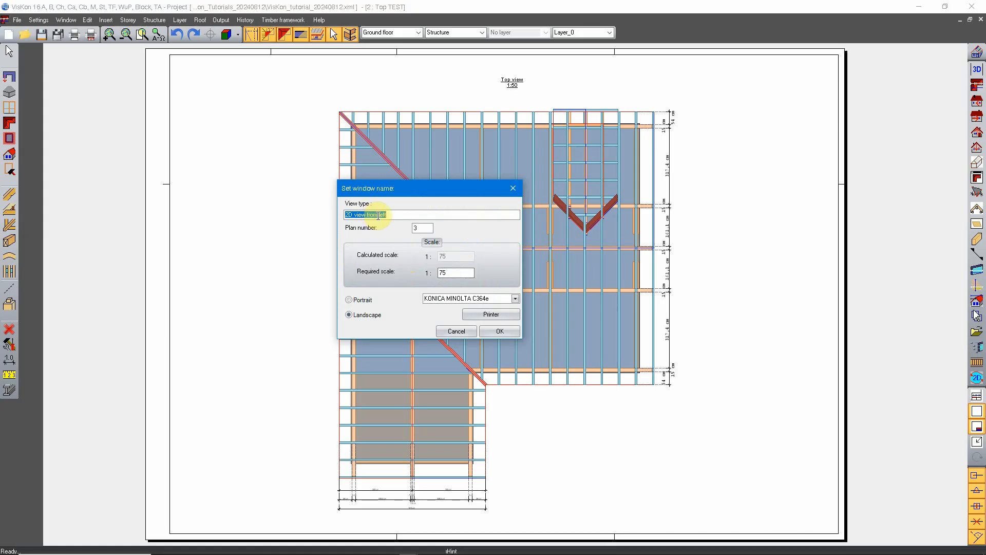
type("Left elevation TEST")
Step: Set the paper size of the new elevation plan to A2 in its page setup
left_click(495, 316)
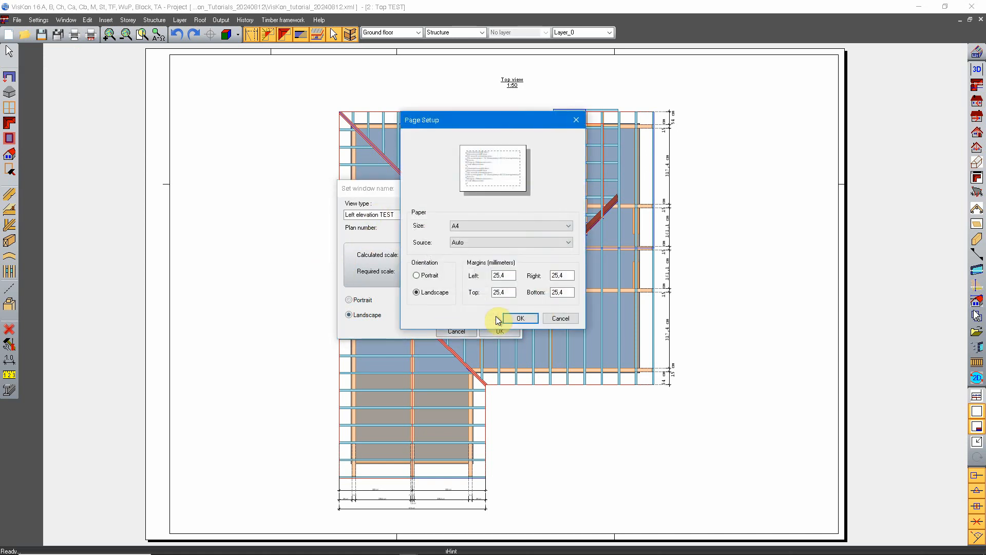
left_click(486, 226)
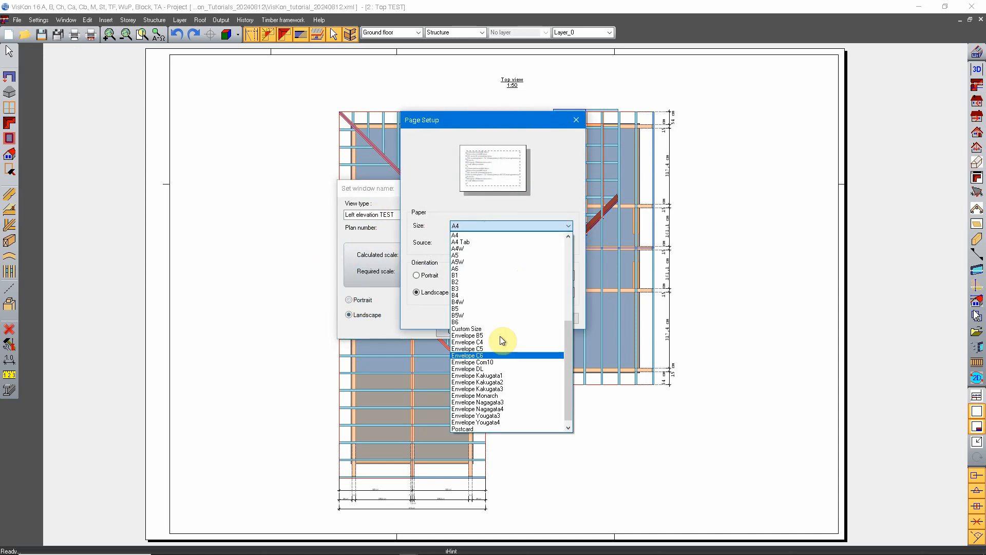
scroll(490, 278, "up", 2)
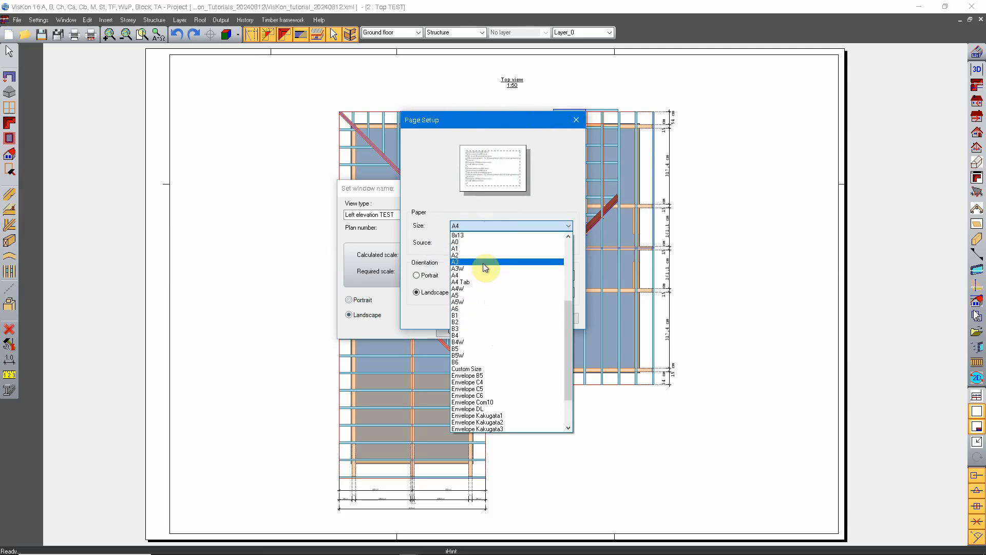
left_click(480, 255)
left_click(482, 226)
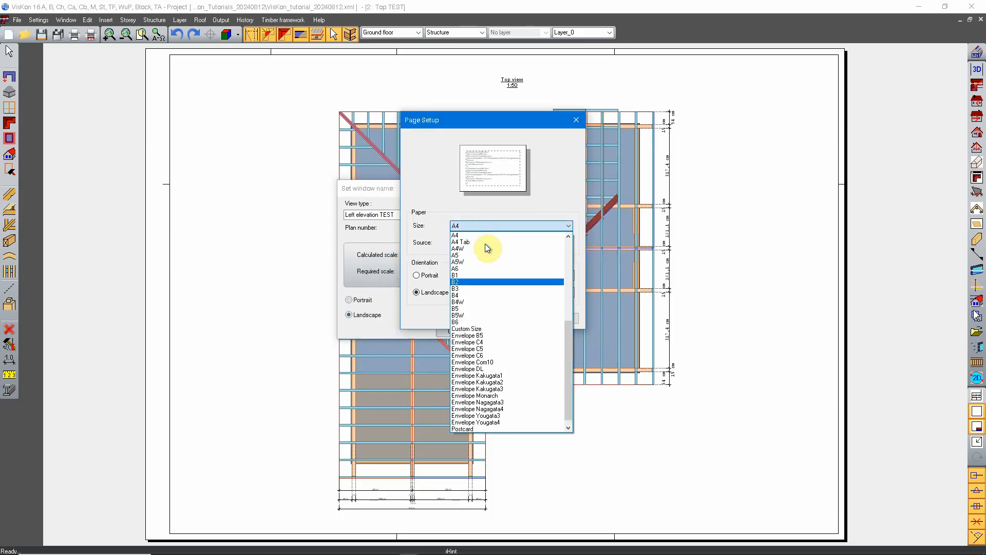
scroll(486, 247, "up", 1)
left_click(474, 276)
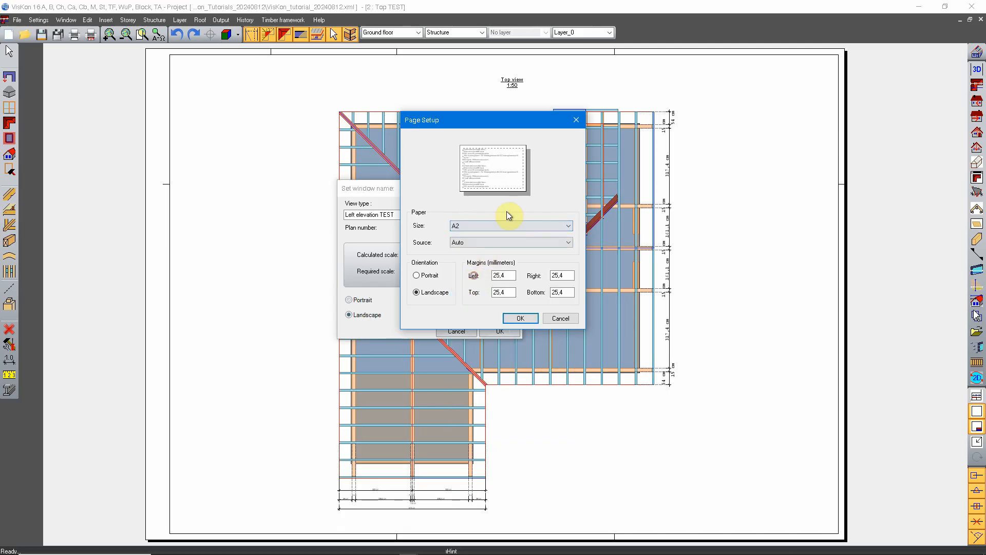
Step: Set the page margins to 20 mm left and 5 mm right, top and bottom, and confirm the page setup
type("20")
key("Tab")
type("5")
key("Tab")
type("5")
key("Tab")
type("5")
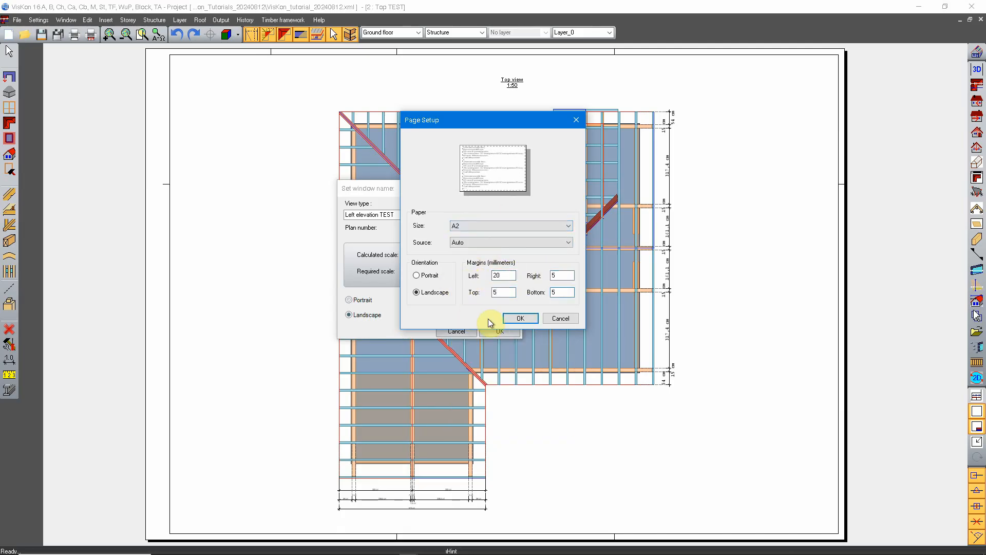
left_click(519, 318)
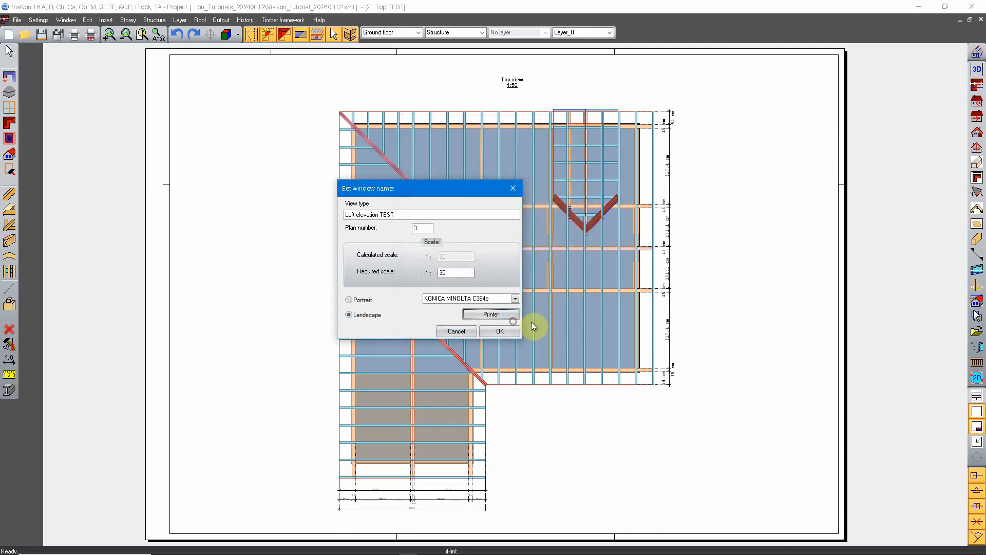
Step: Set the required scale to 1:50 and create the left elevation plan
double_click(460, 270)
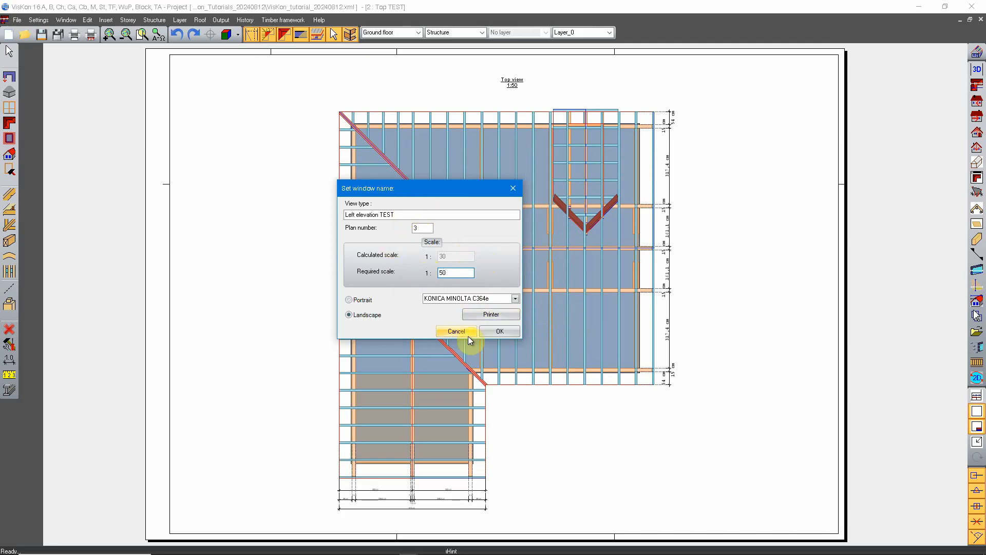
left_click(506, 332)
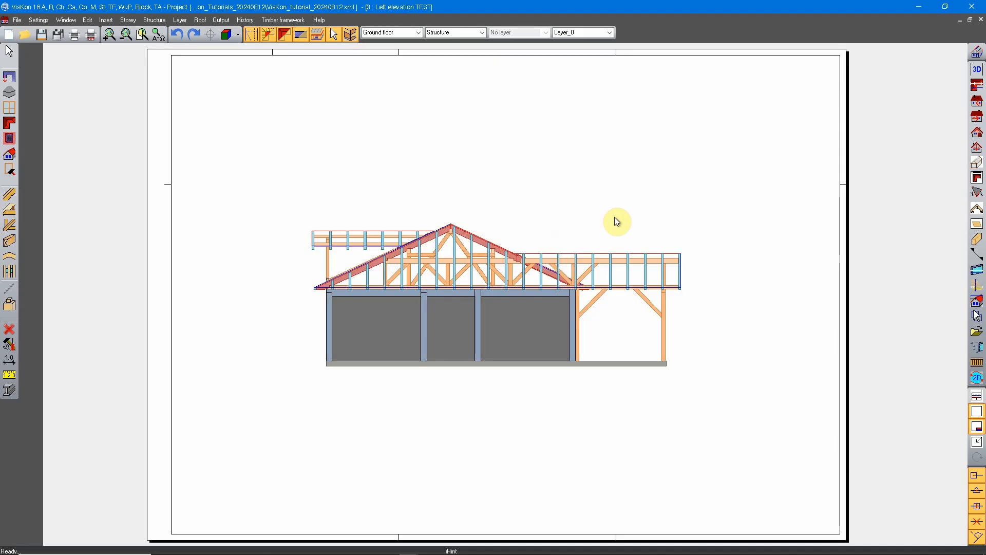
scroll(510, 290, "down", 3)
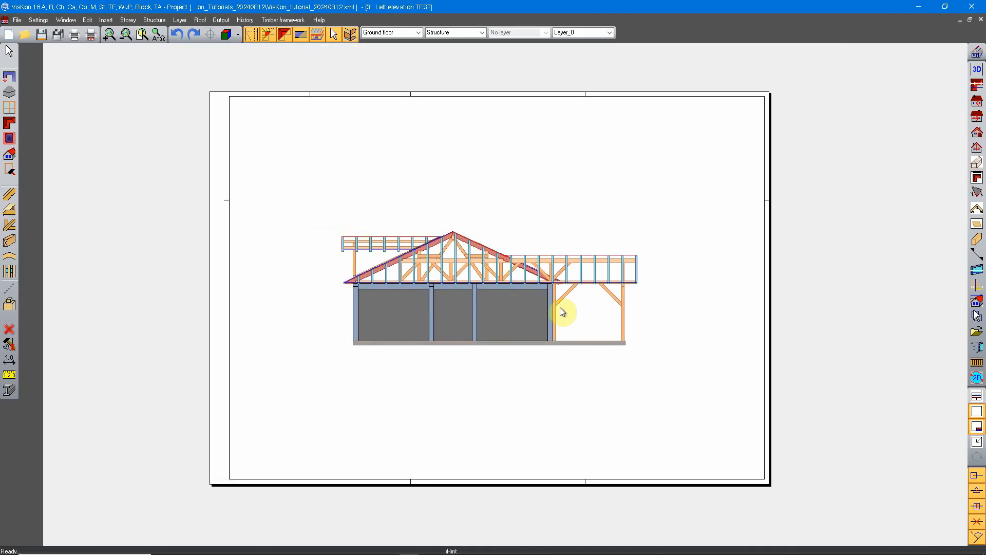
scroll(561, 307, "up", 1)
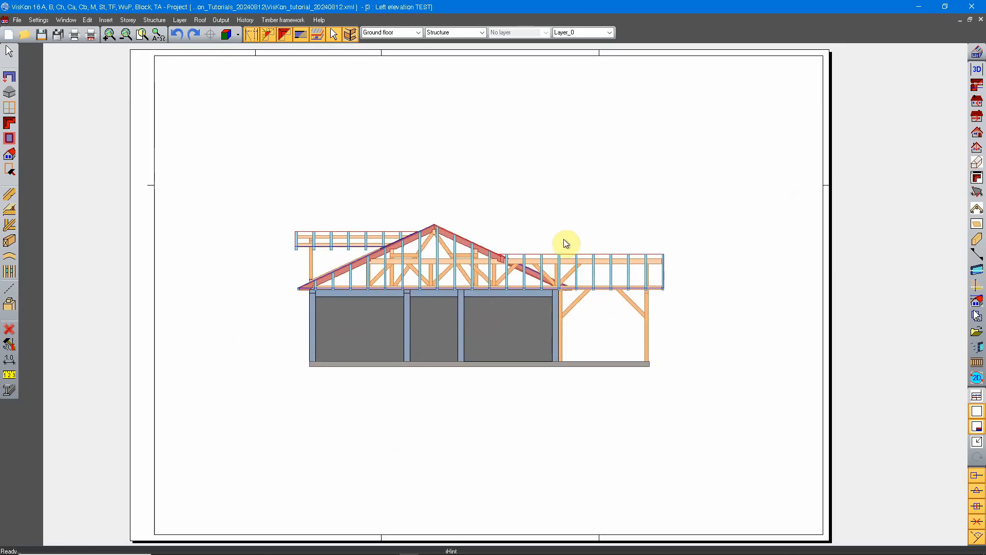
Step: Add a structural floor level dimension to the top of the foundation slab beneath the open porch
scroll(511, 323, "up", 2)
middle_click_drag(456, 329, 488, 314)
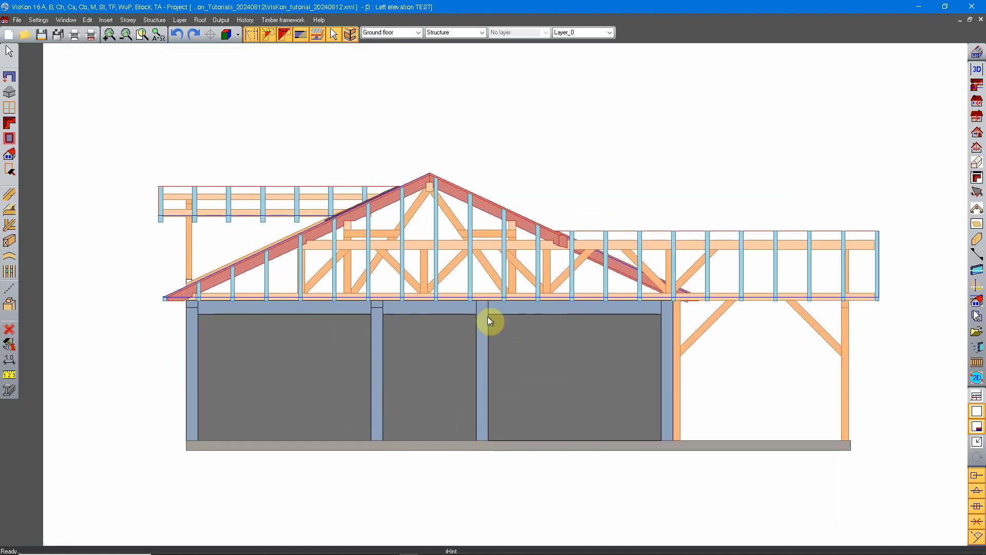
mouse_move(589, 303)
middle_mouse_down()
mouse_move(516, 285)
mouse_move(547, 306)
middle_mouse_up()
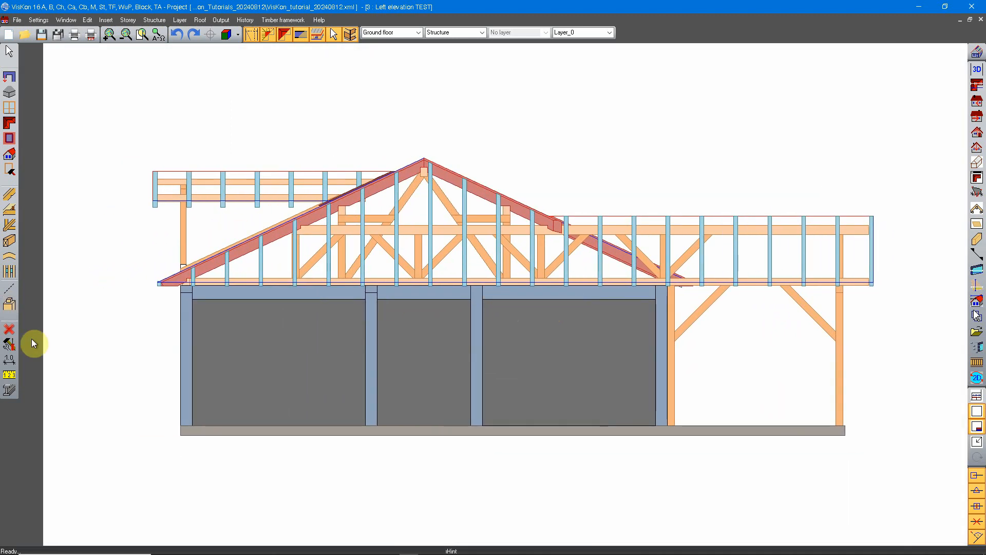
left_click(9, 359)
left_click(29, 365)
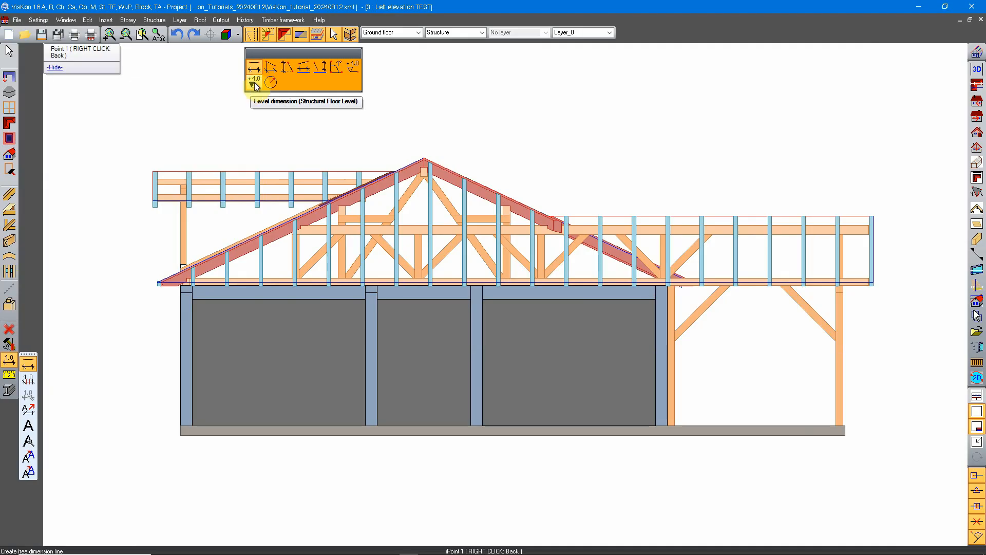
left_click(252, 84)
middle_click_drag(767, 364, 561, 350)
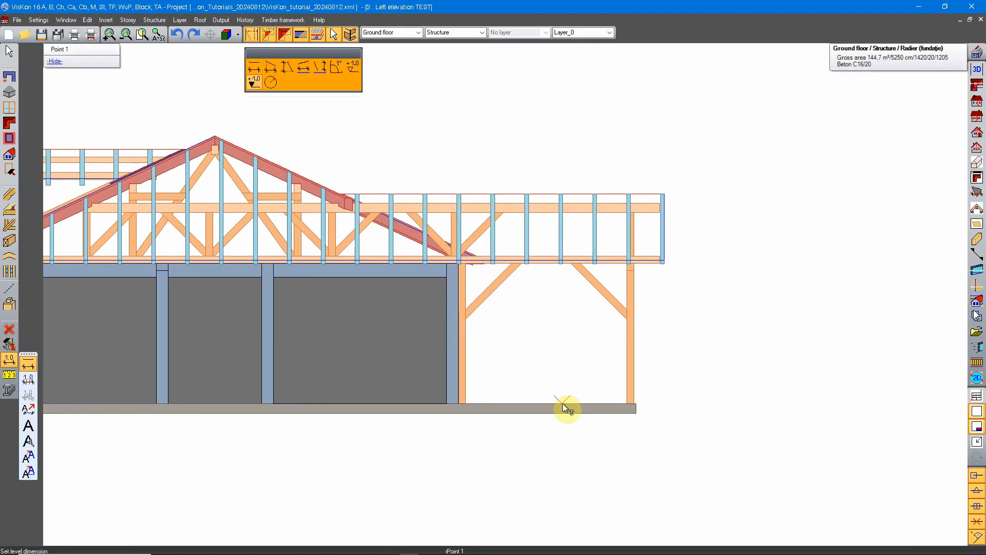
left_click(549, 403)
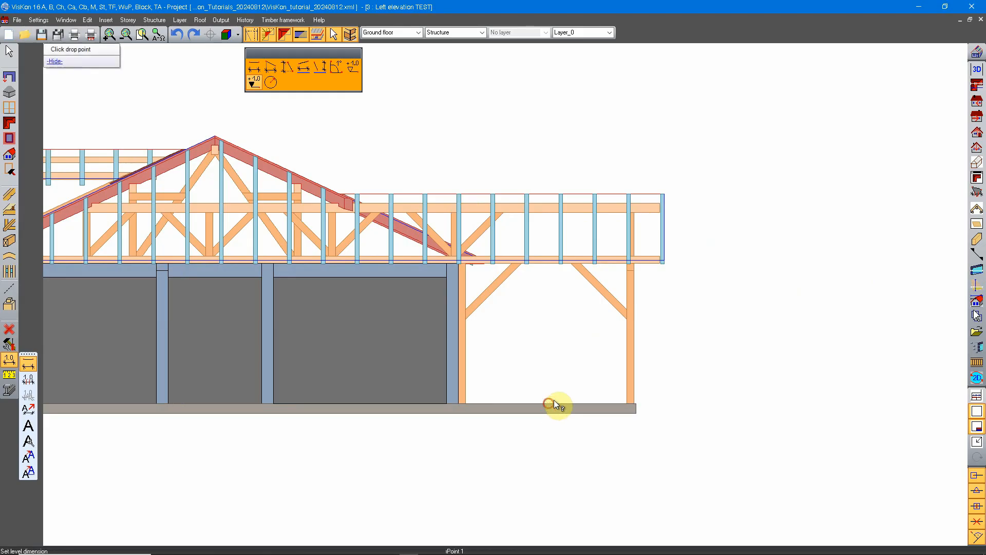
left_click(540, 377)
scroll(598, 404, "up", 3)
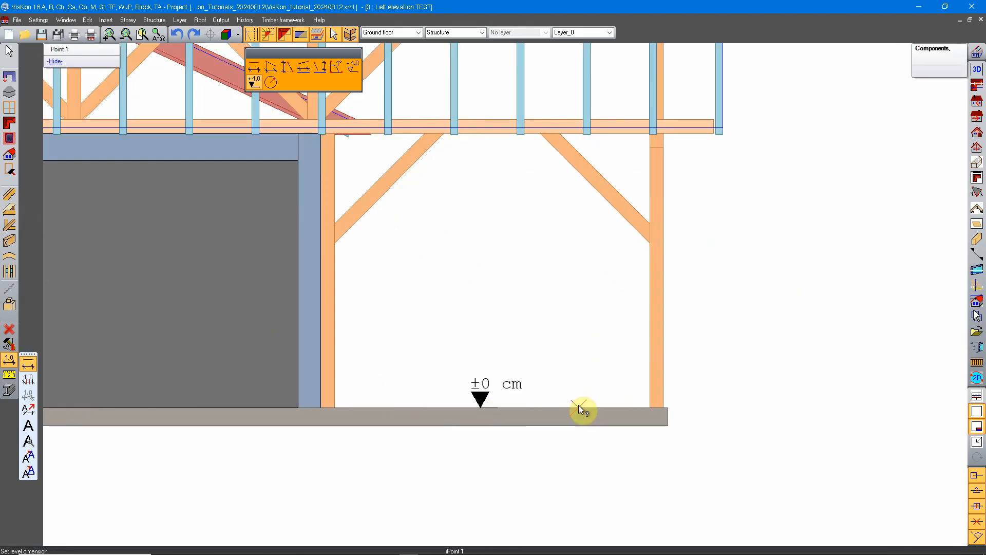
Step: Add level dimensions at the lower ends of both porch braces, inside the two timber posts
scroll(545, 401, "down", 1)
mouse_move(461, 311)
middle_mouse_down()
mouse_move(480, 318)
mouse_move(541, 397)
middle_mouse_up()
left_click(456, 360)
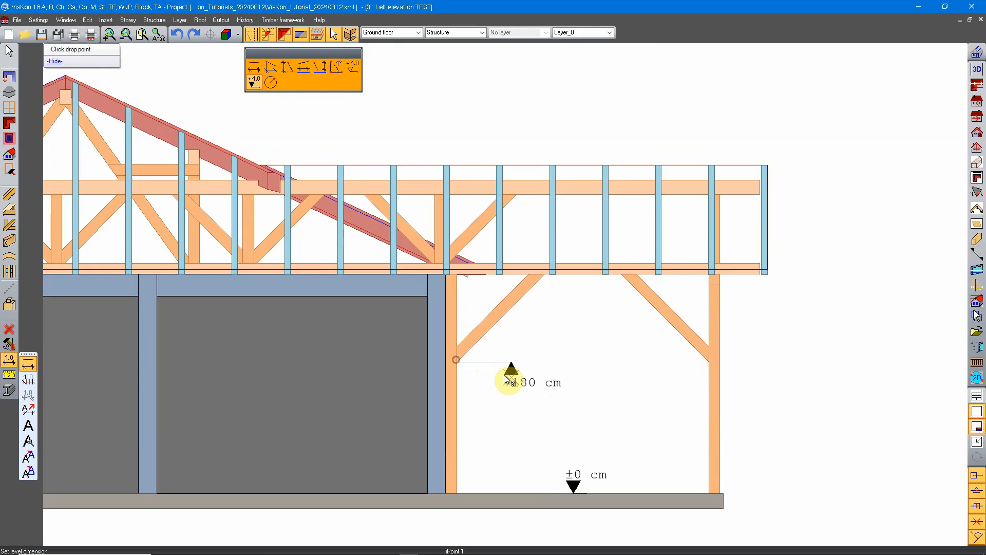
left_click(707, 360)
left_click(670, 375)
key("ctrl+z")
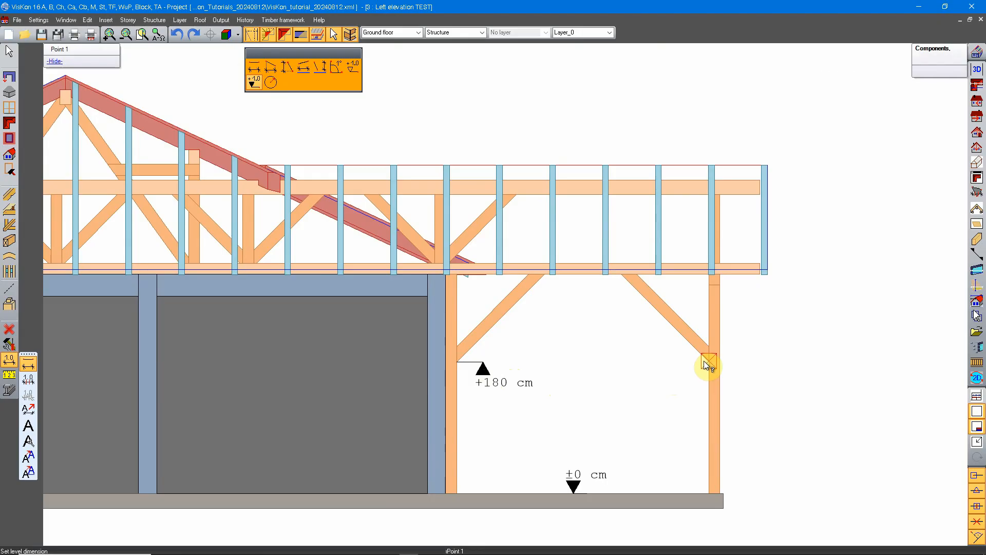
left_click(703, 362)
left_click(658, 375)
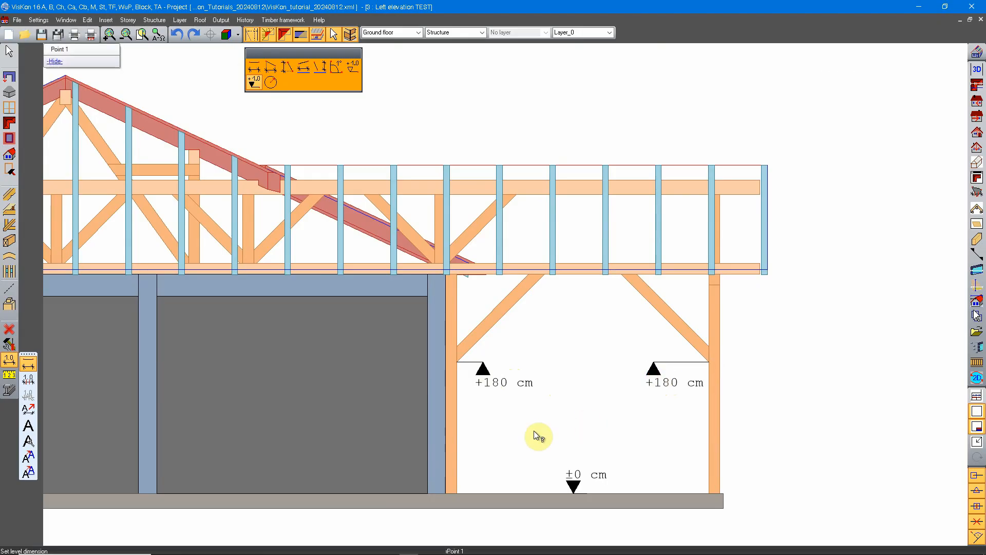
Step: Add level dimensions to the underside of the porch roof's outer end and the underside of the beam over the middle wall bay
middle_click_drag(684, 296, 534, 337)
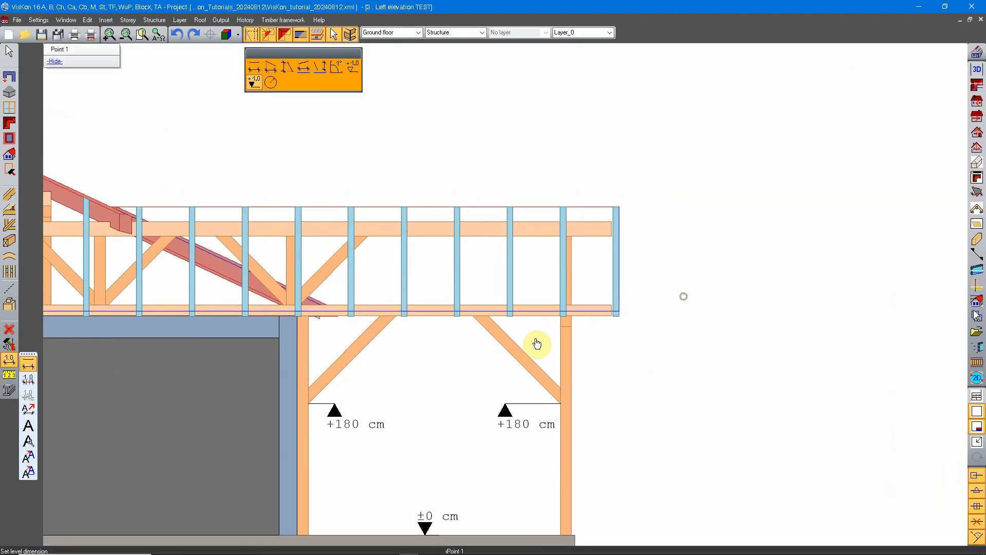
left_click(583, 315)
left_click(604, 353)
scroll(610, 359, "down", 2)
middle_click_drag(490, 356, 612, 328)
scroll(488, 340, "up", 2)
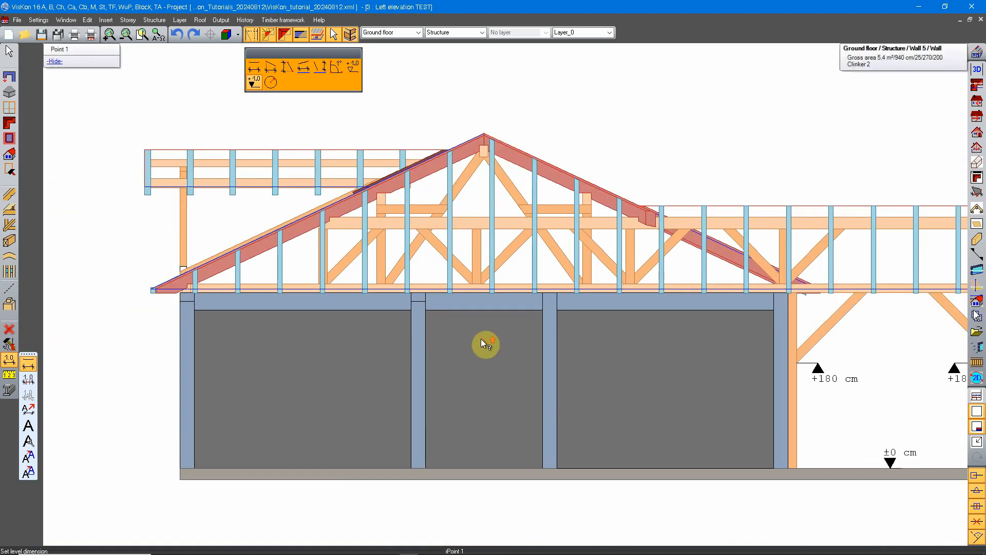
left_click(443, 311)
left_click(467, 331)
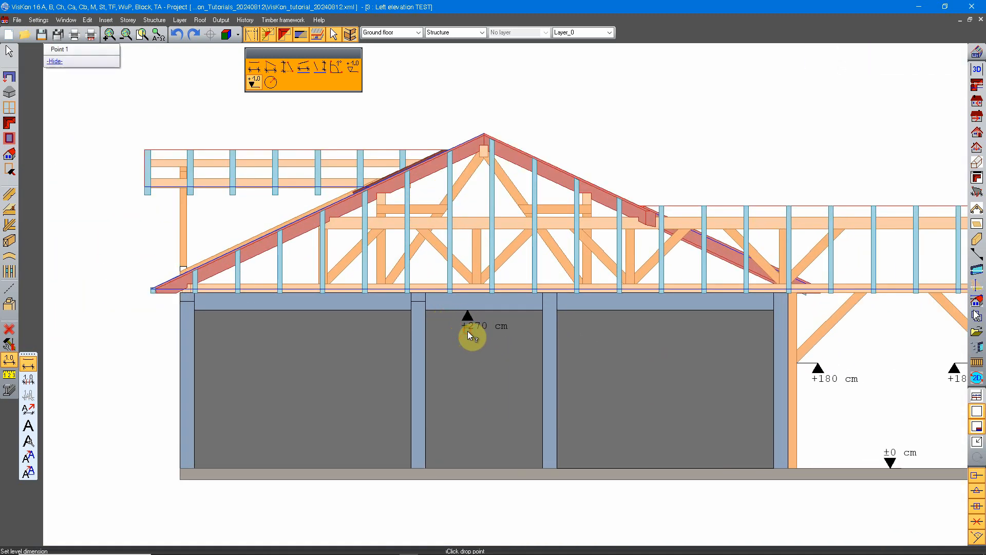
Step: Add a level dimension to the lower edge of the main roof's left eaves, placed outside the building
scroll(403, 350, "left", 5)
scroll(277, 314, "up", 3)
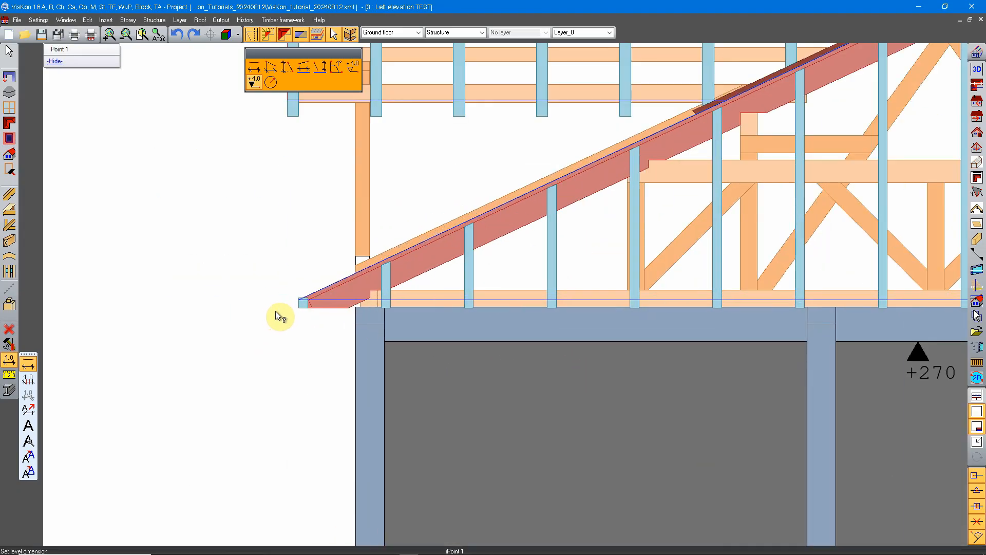
left_click(322, 304)
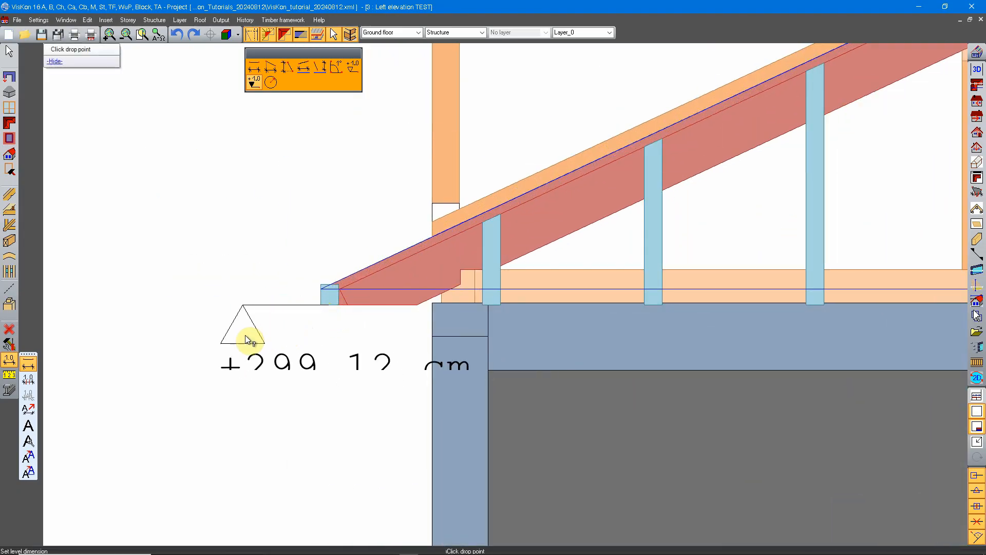
left_click(189, 339)
scroll(413, 359, "down", 2)
middle_click_drag(476, 244, 444, 383)
scroll(444, 386, "down", 2)
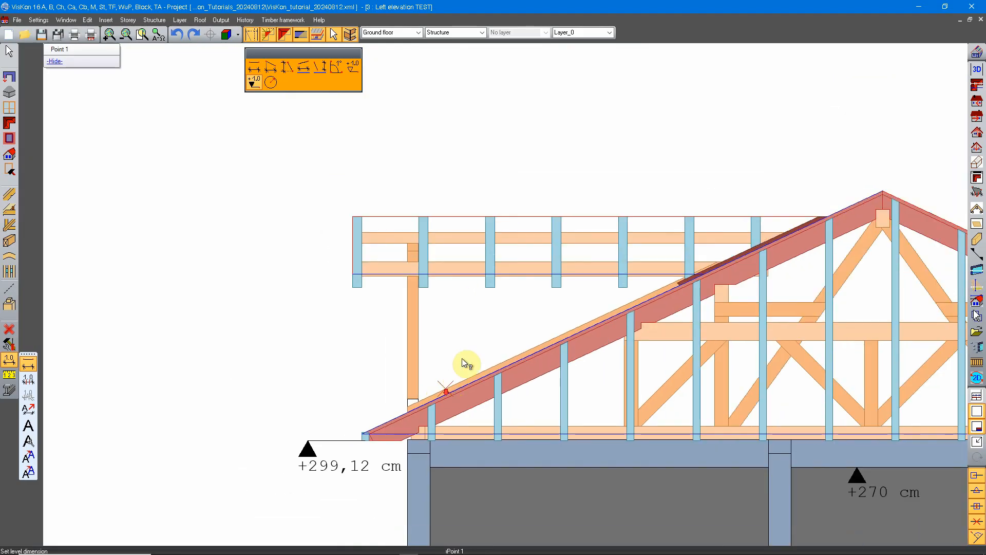
Step: Add level dimensions to the top of the small raised roof on the left and to the main roof's ridge
left_click(441, 216)
left_click(382, 182)
middle_click_drag(692, 220, 496, 246)
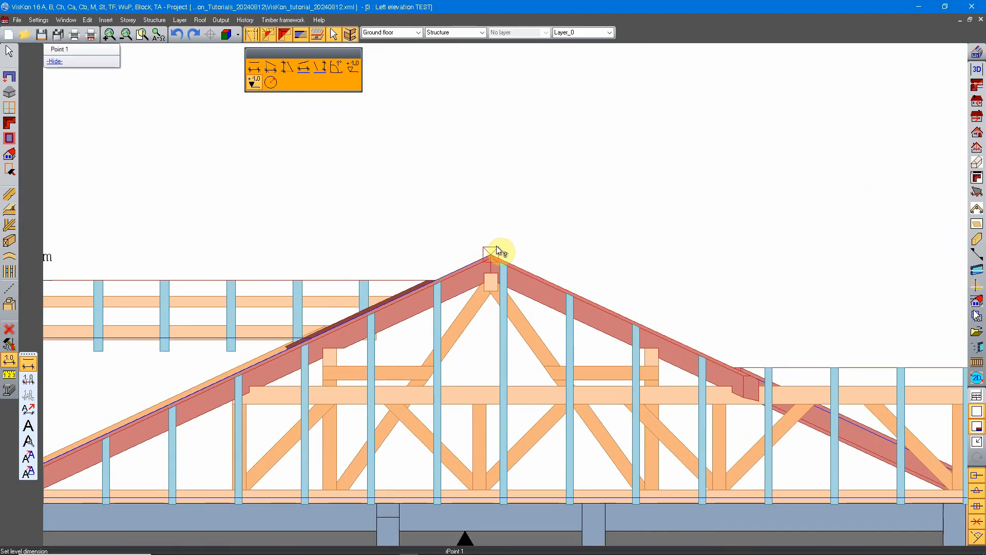
left_click(486, 248)
left_click(529, 221)
Step: Add a level dimension to the top edge of the porch roof, placed above the rafters
scroll(587, 267, "down", 1)
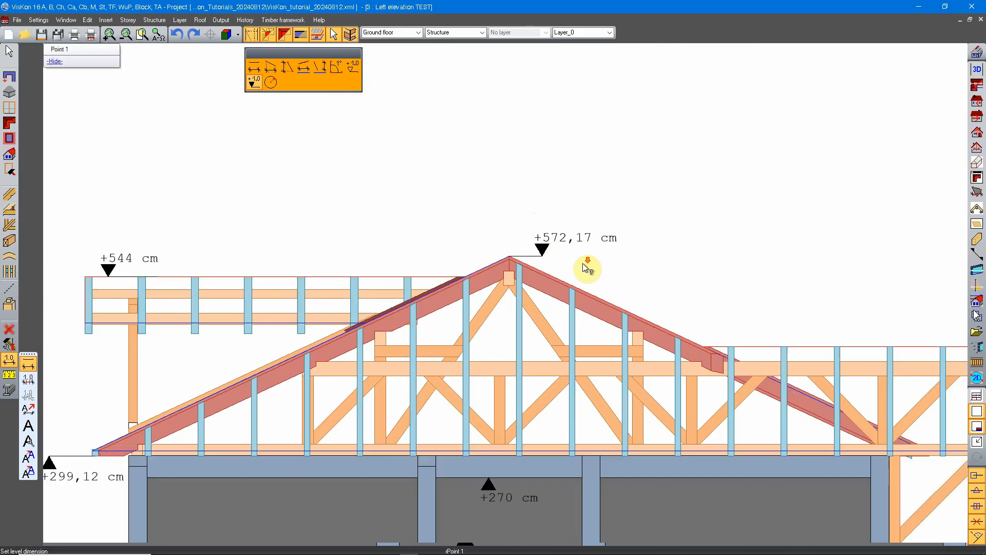
scroll(668, 276, "down", 1)
middle_click_drag(671, 277, 359, 238)
left_click(593, 288)
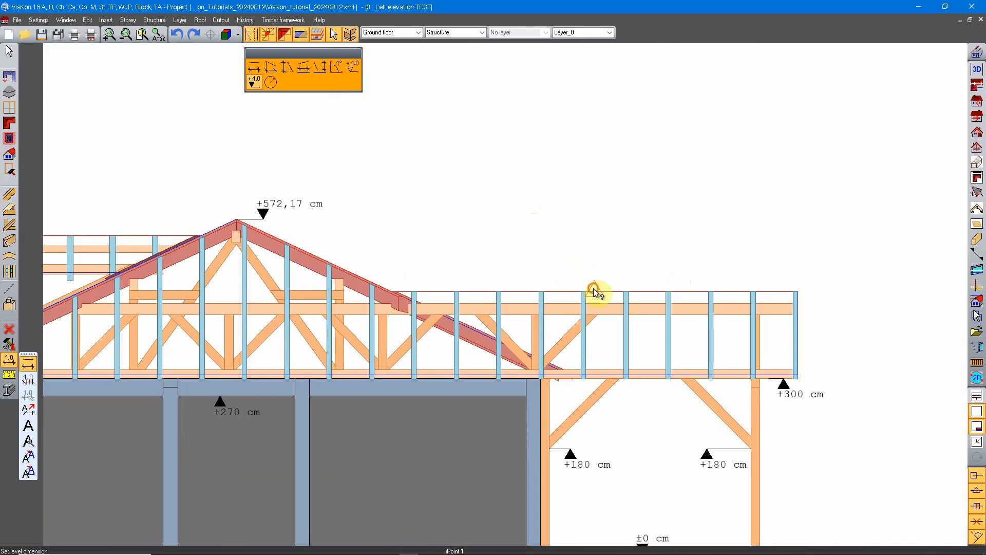
left_click(616, 270)
middle_click_drag(762, 307, 564, 271)
scroll(597, 281, "up", 1)
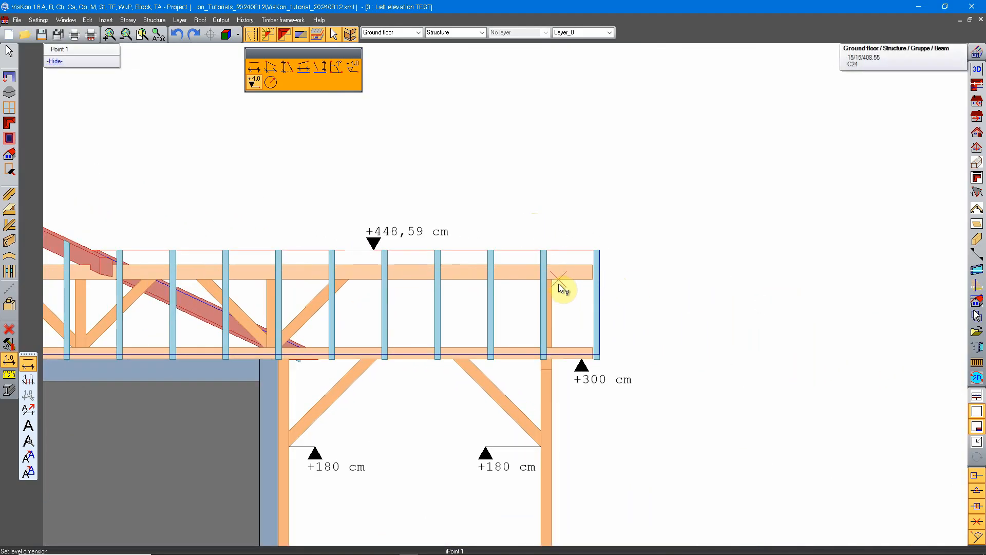
Step: Add level dimensions to the underside and top of the porch roof's upper purlin, and finish level dimensioning
left_click(564, 280)
left_click(623, 297)
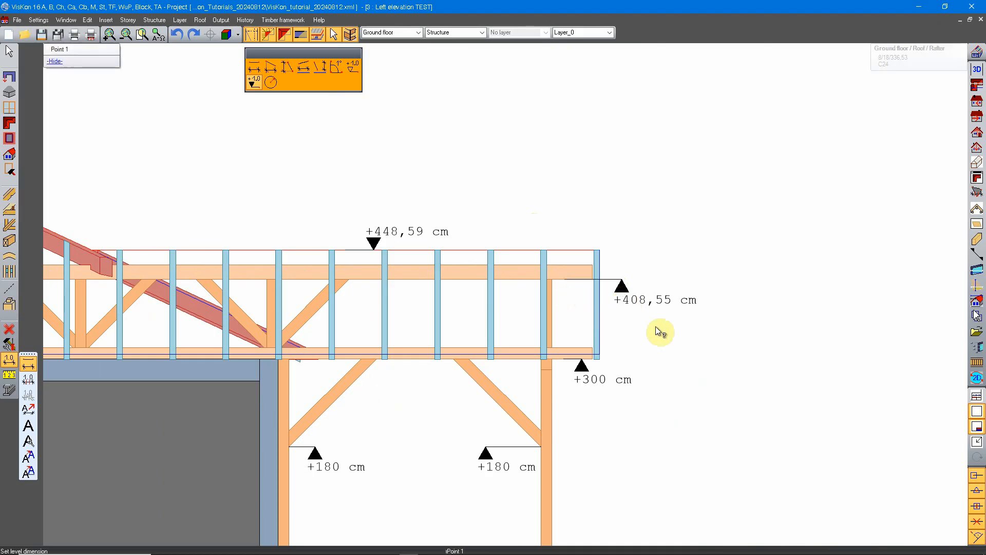
left_click(572, 264)
left_click(625, 267)
scroll(627, 274, "down", 3)
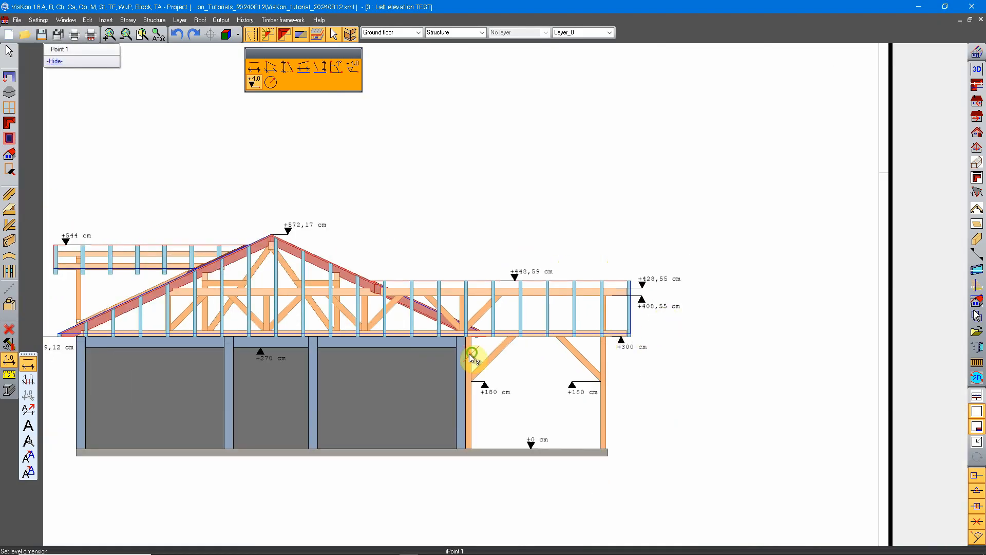
middle_click_drag(470, 353, 626, 305)
scroll(517, 326, "down", 2)
key("Escape")
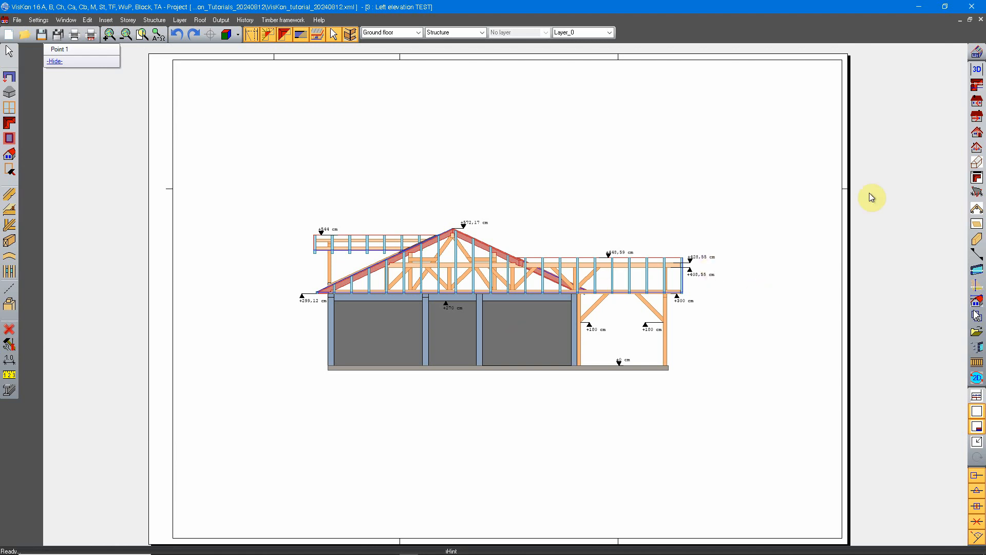
Step: Return to the 3D view of the timber roof house
left_click(976, 69)
left_click(883, 91)
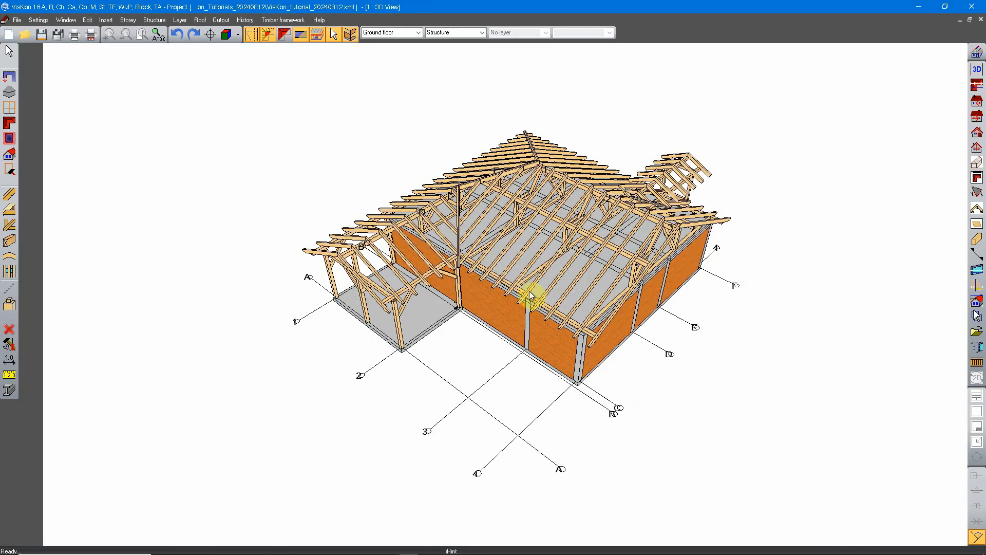